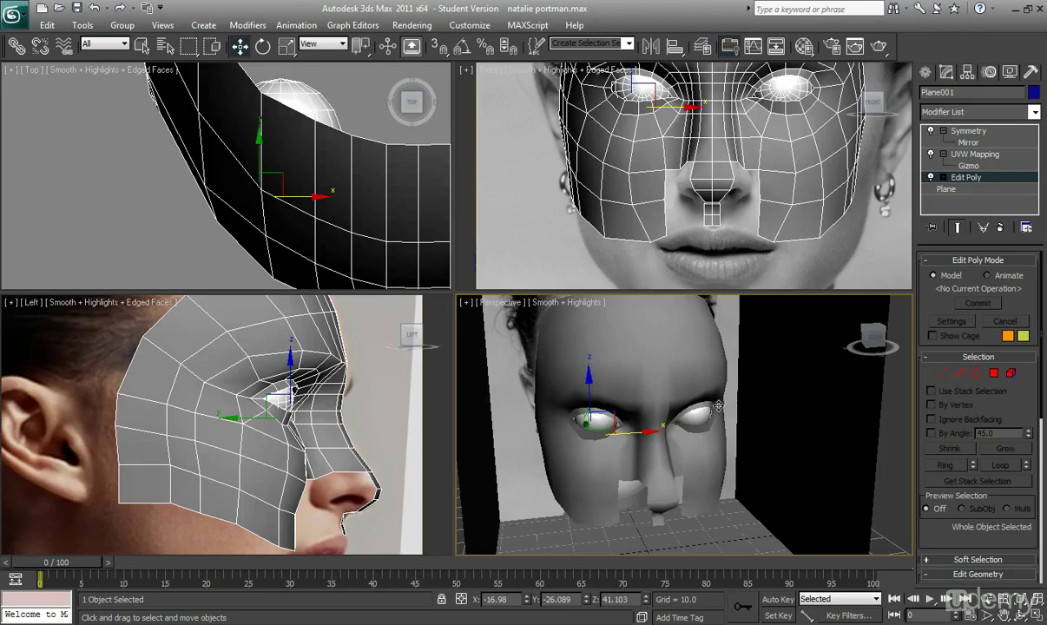
In vertex editing, select the middle row of forehead vertices and scale it down along the depth axis to flatten its curve
middle_click_drag(719, 409, 695, 337, "alt")
scroll(707, 379, "up", 4)
middle_click_drag(341, 306, 300, 441)
scroll(300, 441, "up", 2)
left_click(943, 375)
middle_click_drag(690, 81, 703, 154)
scroll(704, 154, "down", 3)
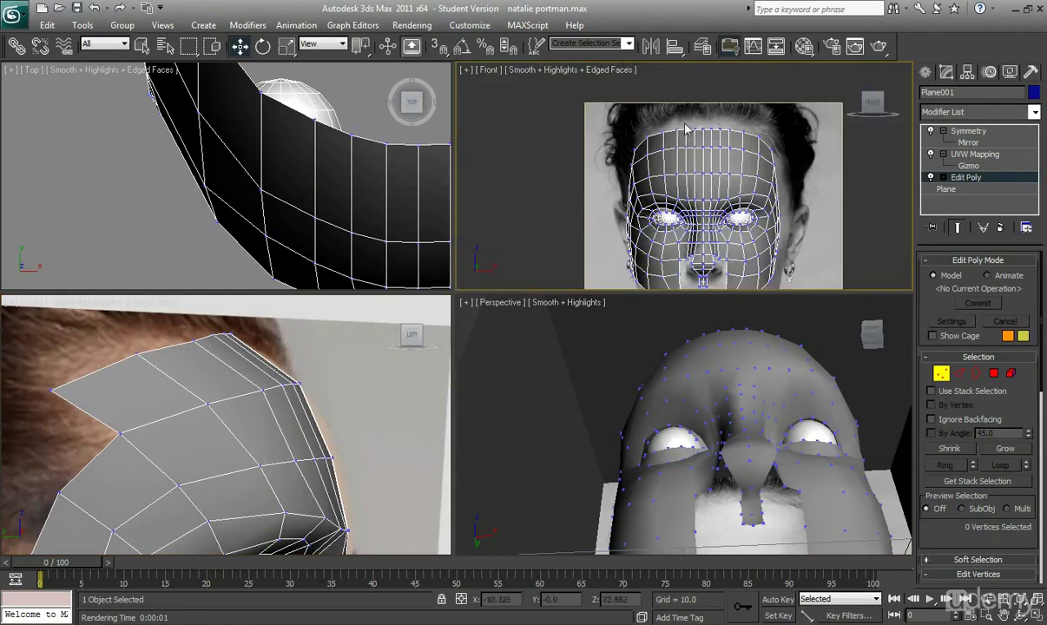
scroll(203, 351, "down", 3)
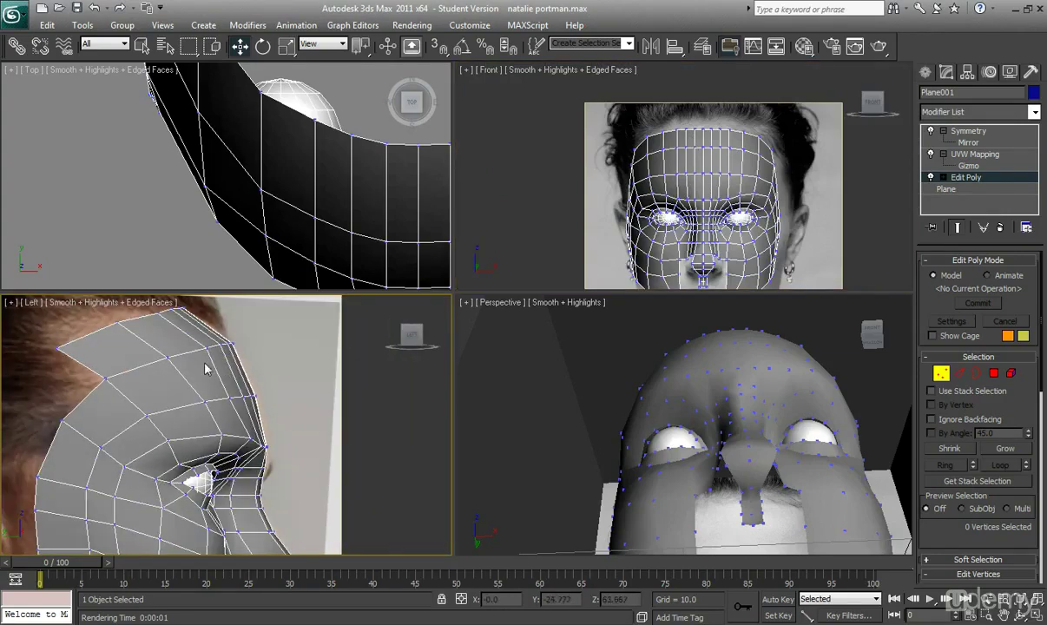
left_click_drag(209, 363, 272, 416)
left_click(288, 53)
middle_click_drag(265, 387, 260, 381)
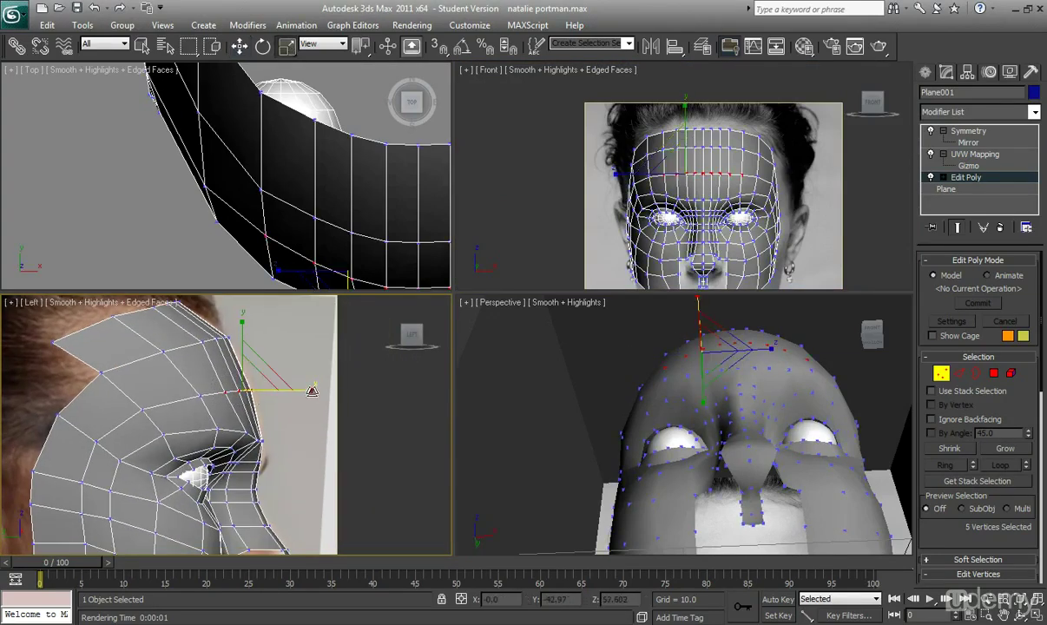
left_click_drag(311, 391, 290, 394)
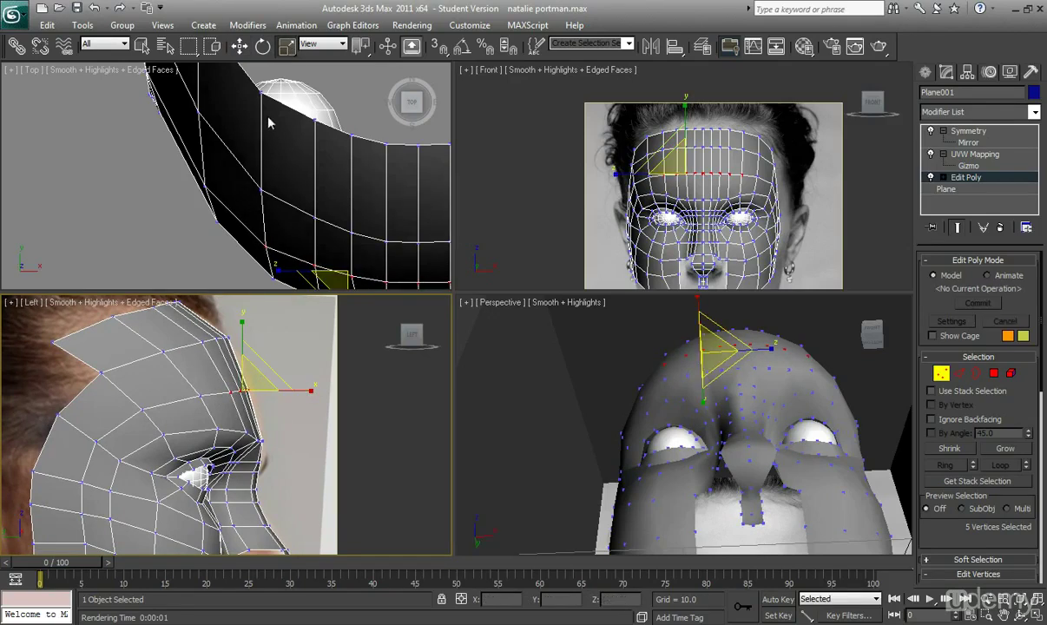
Move the flattened middle forehead row slightly forward to follow the profile in the side reference
left_click(239, 47)
scroll(276, 402, "up", 2)
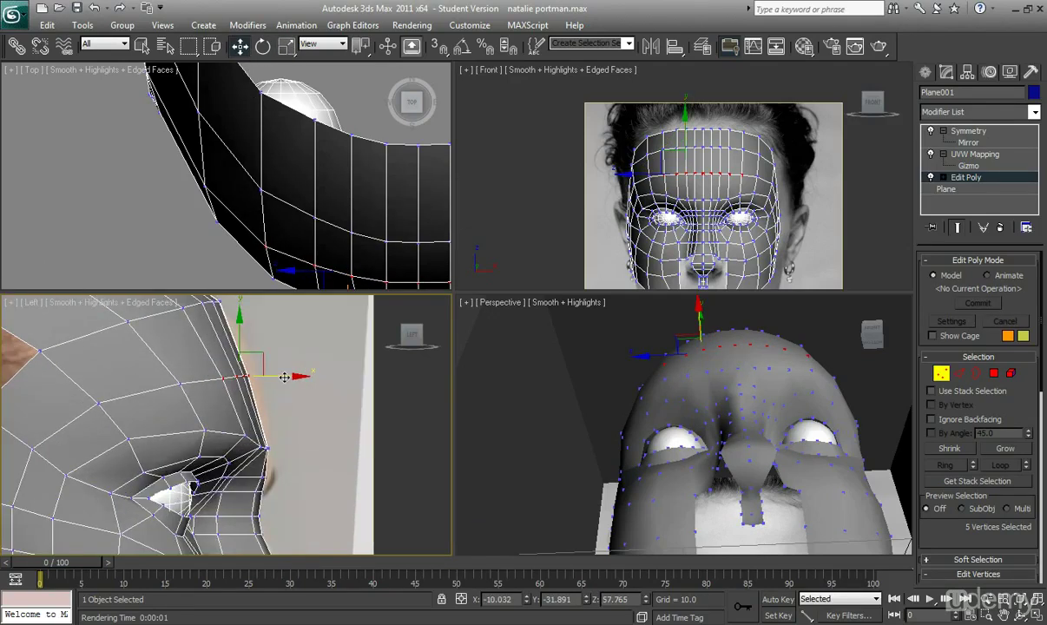
left_click_drag(284, 376, 289, 377)
Select the upper forehead row of vertices, just below the top edge, and scale it along the depth axis to flatten its curve
middle_click_drag(224, 326, 245, 413)
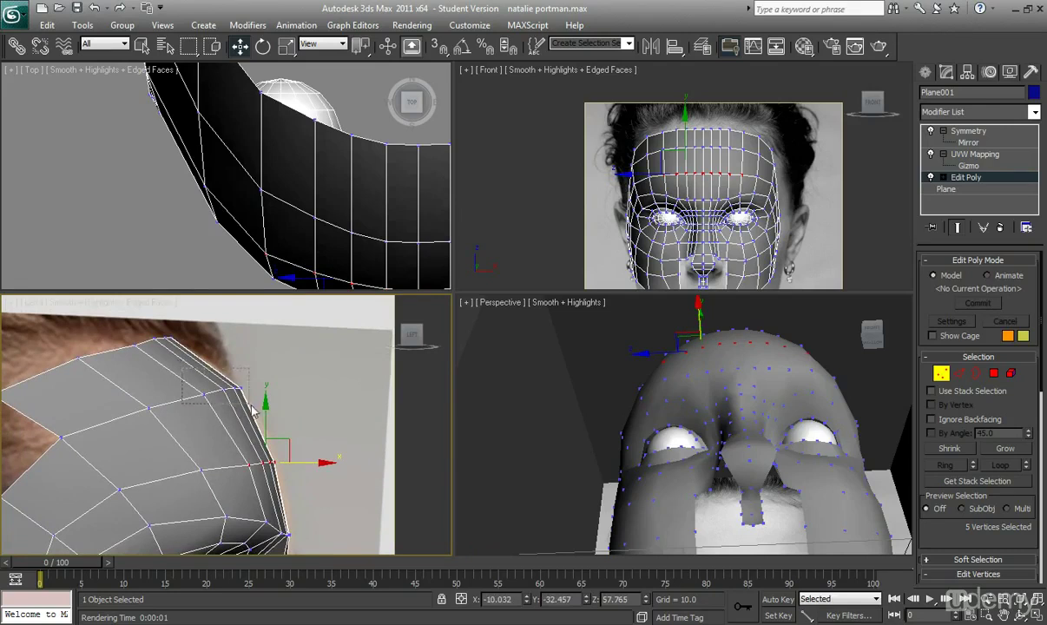
left_click_drag(254, 412, 216, 340)
left_click(287, 46)
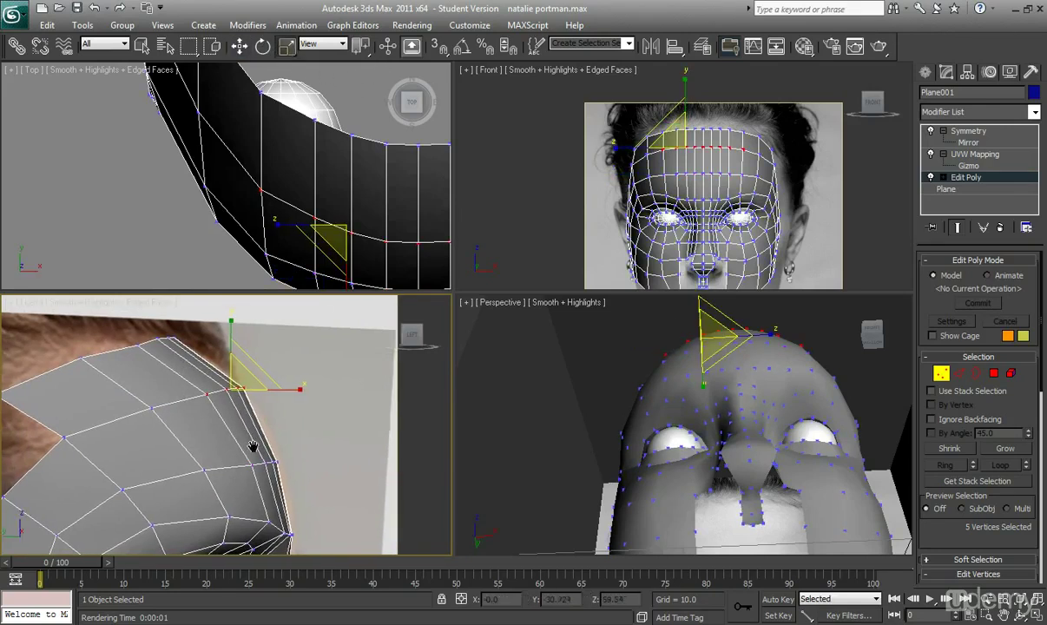
left_click_drag(300, 391, 293, 390)
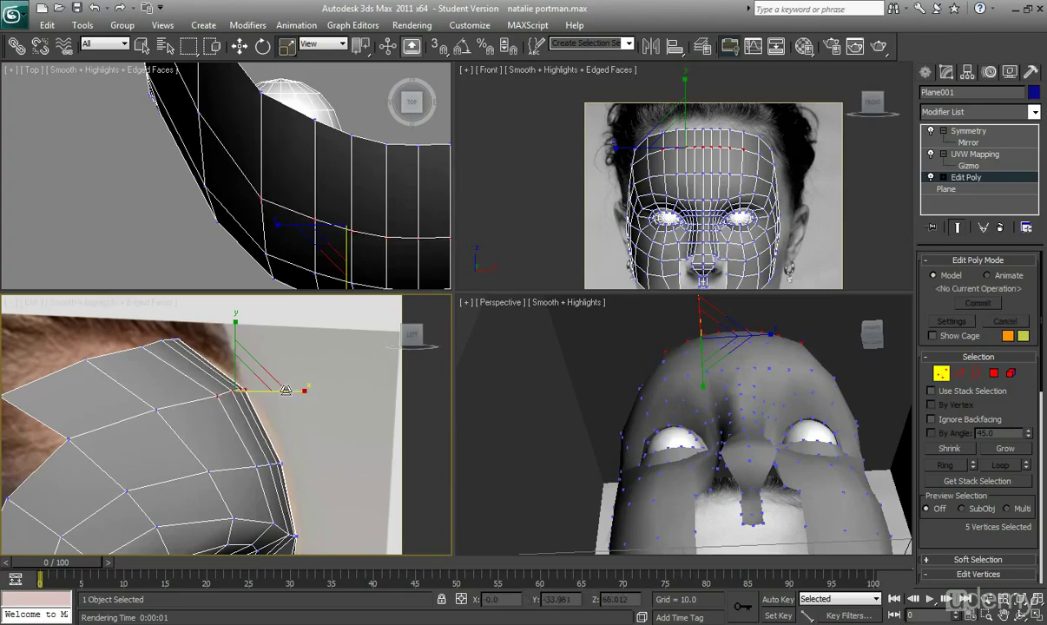
scroll(257, 192, "down", 3)
scroll(261, 193, "up", 3)
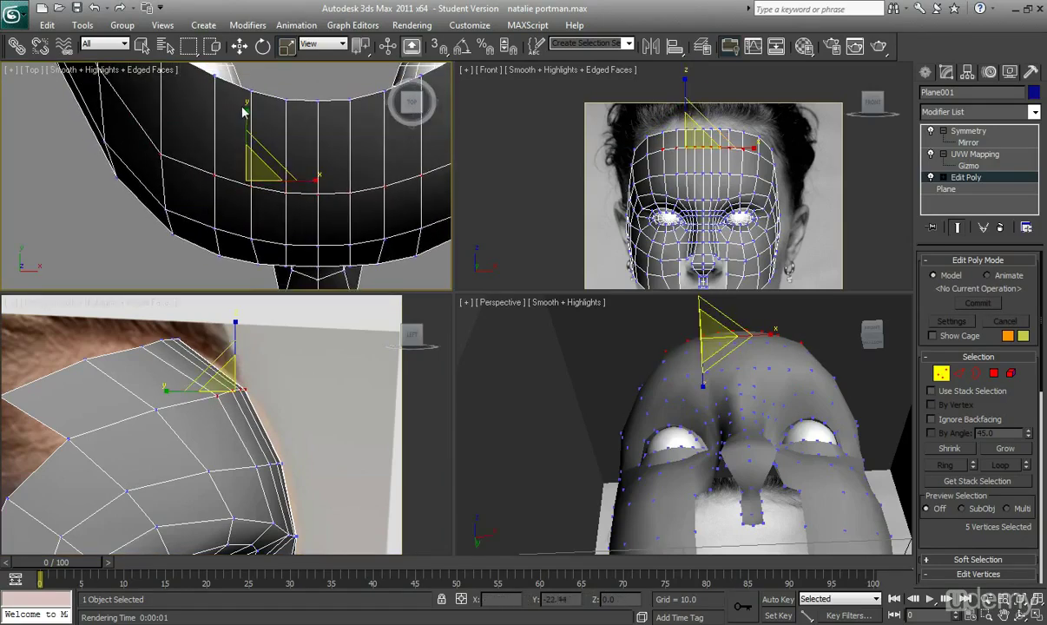
left_click_drag(245, 110, 277, 161)
middle_click_drag(297, 191, 238, 204)
mouse_move(186, 129)
left_mouse_down()
mouse_move(181, 113)
mouse_move(187, 133)
mouse_move(195, 96)
mouse_move(199, 113)
left_mouse_up()
Move the upper forehead row slightly forward, then shift its outer vertex backward to round the side of the forehead
left_click(240, 46)
middle_click_drag(219, 411, 220, 414)
left_click_drag(276, 394, 278, 393)
middle_click_drag(217, 437, 219, 421)
left_click(225, 381)
left_click_drag(273, 384, 252, 384)
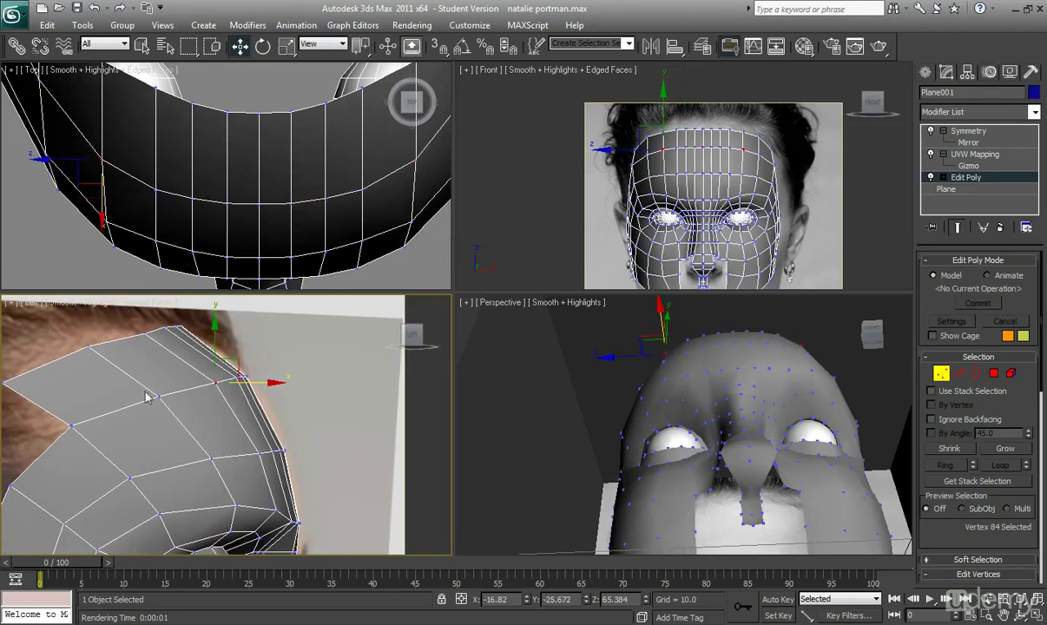
Select the vertices along the top edge of the forehead and scale them down along the depth axis
left_click(150, 326)
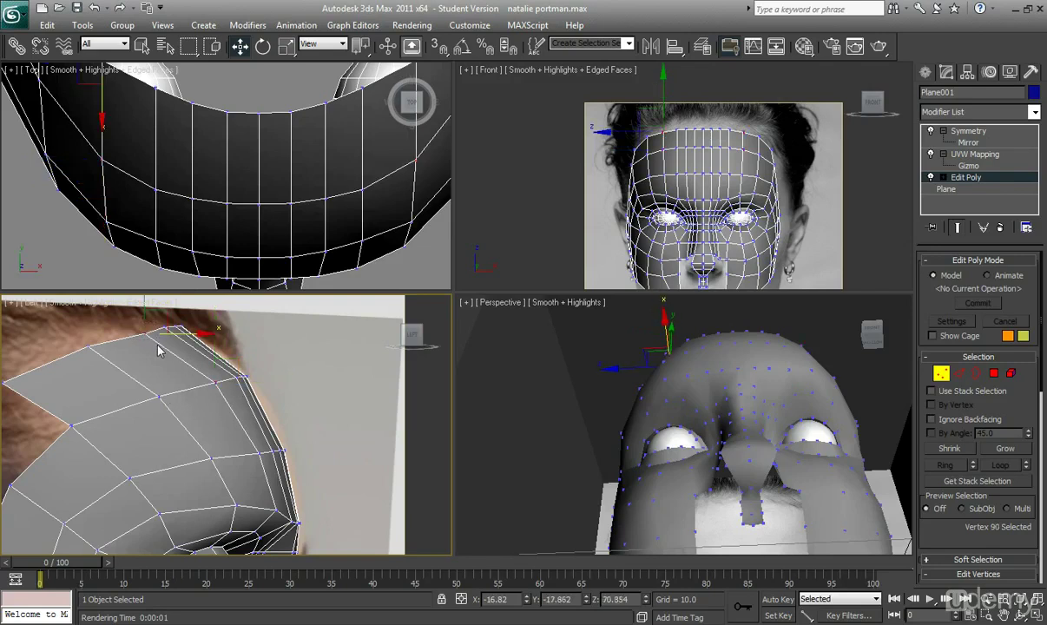
middle_click_drag(160, 344, 163, 372)
left_click_drag(130, 332, 209, 367)
left_click(286, 52)
middle_click_drag(227, 352, 234, 367)
mouse_move(233, 367)
left_mouse_down()
mouse_move(246, 372)
mouse_move(222, 372)
left_mouse_up()
middle_click_drag(188, 154, 257, 256)
scroll(255, 250, "down", 2)
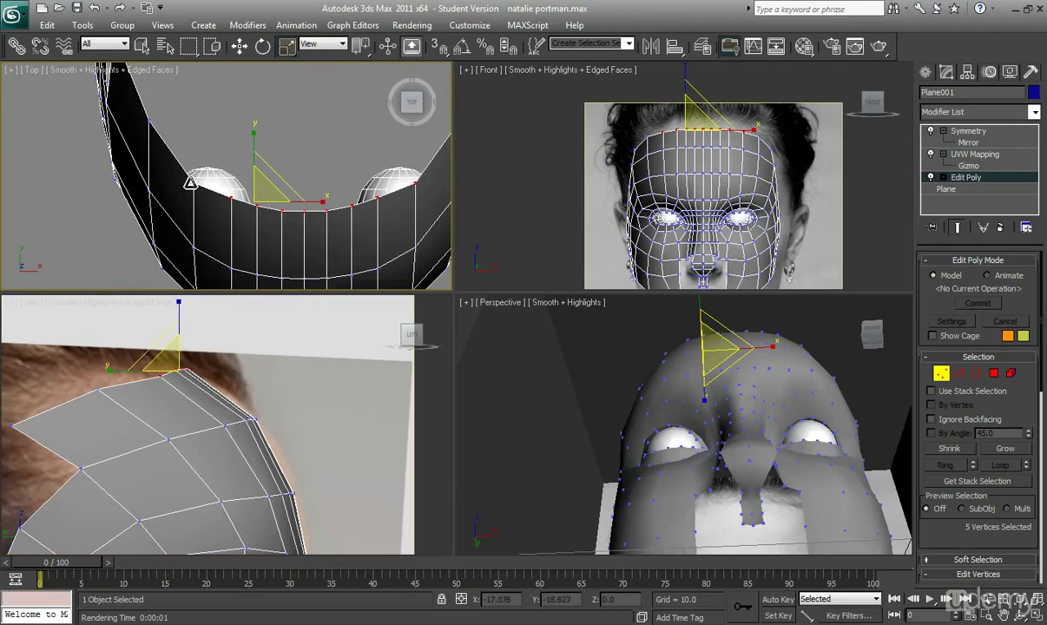
Move the outer vertex of the forehead's top edge slightly backward and leave vertex editing
left_click(190, 183)
key("w")
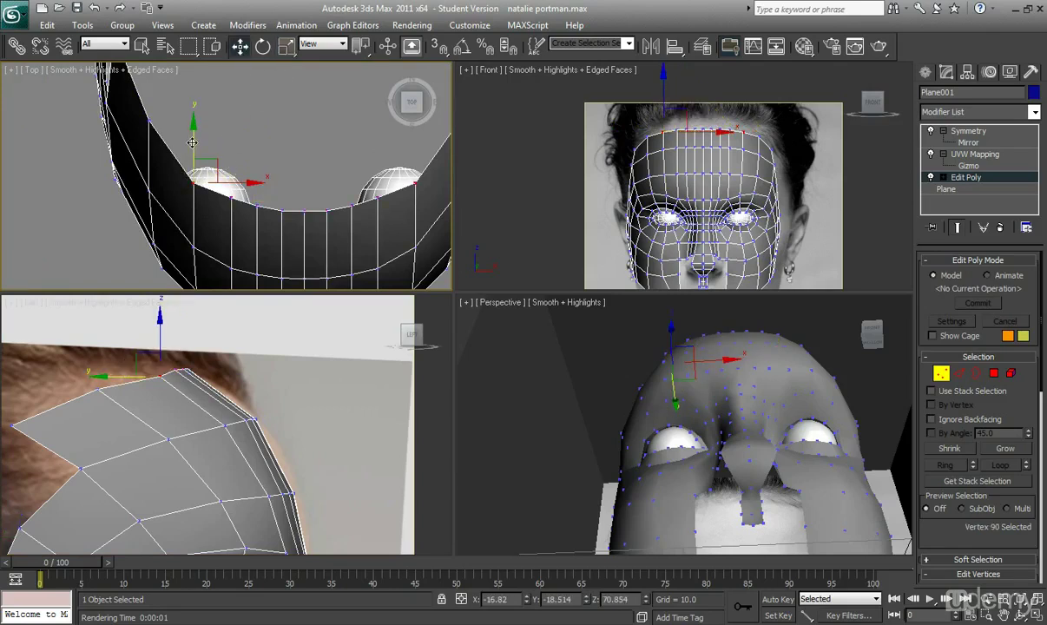
left_click_drag(193, 141, 193, 137)
middle_click_drag(707, 427, 730, 492, "alt")
scroll(730, 492, "down", 5)
left_click(941, 374)
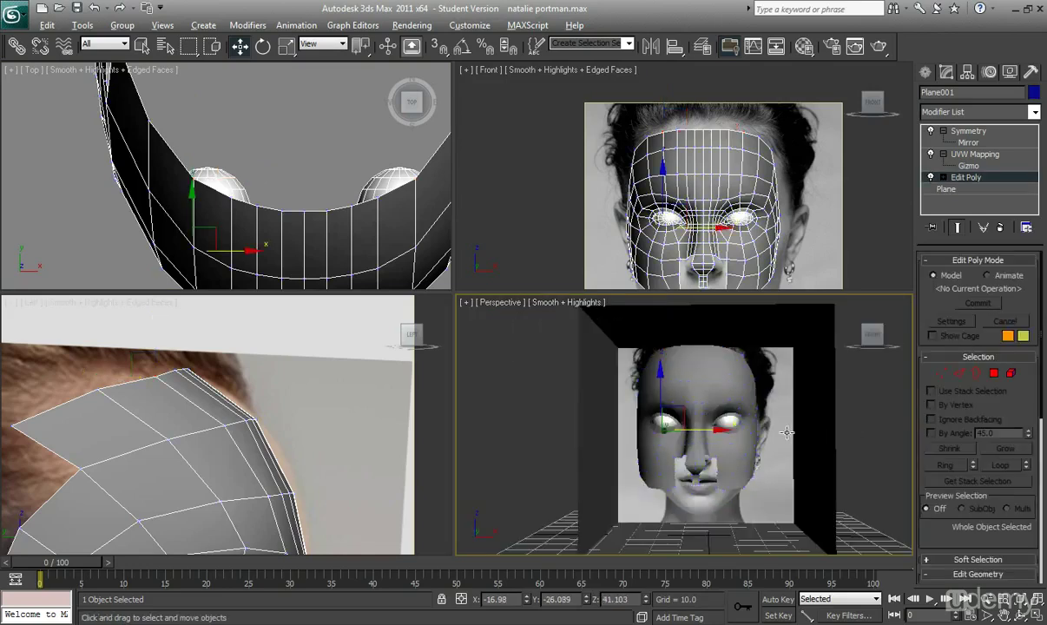
Select the eyeball sphere and turn on edged faces in the perspective view
middle_click_drag(764, 426, 787, 439, "alt")
scroll(787, 439, "up", 8)
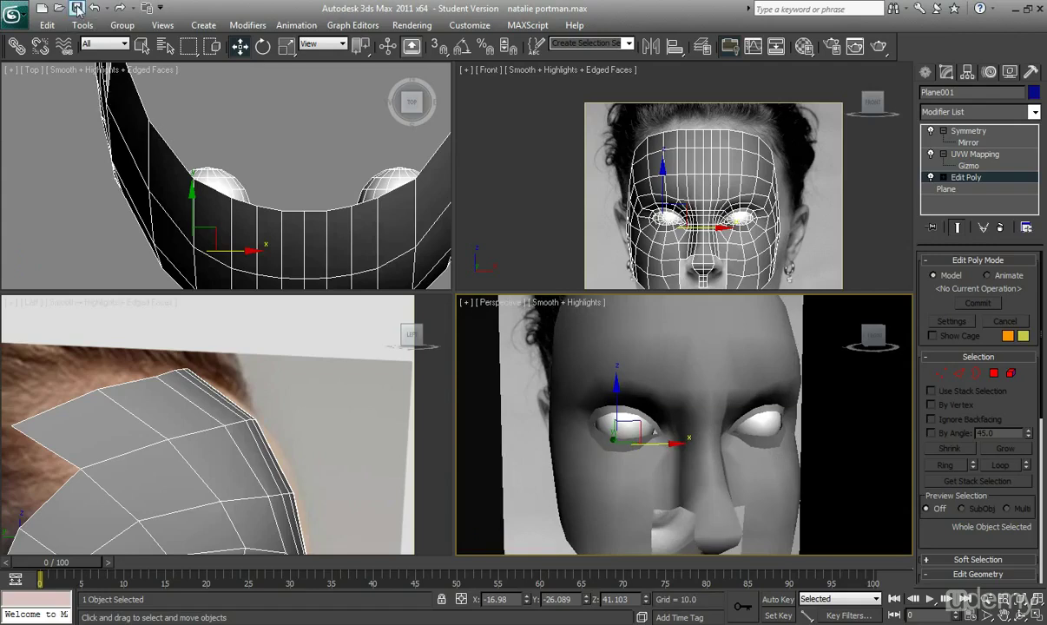
left_click(617, 420)
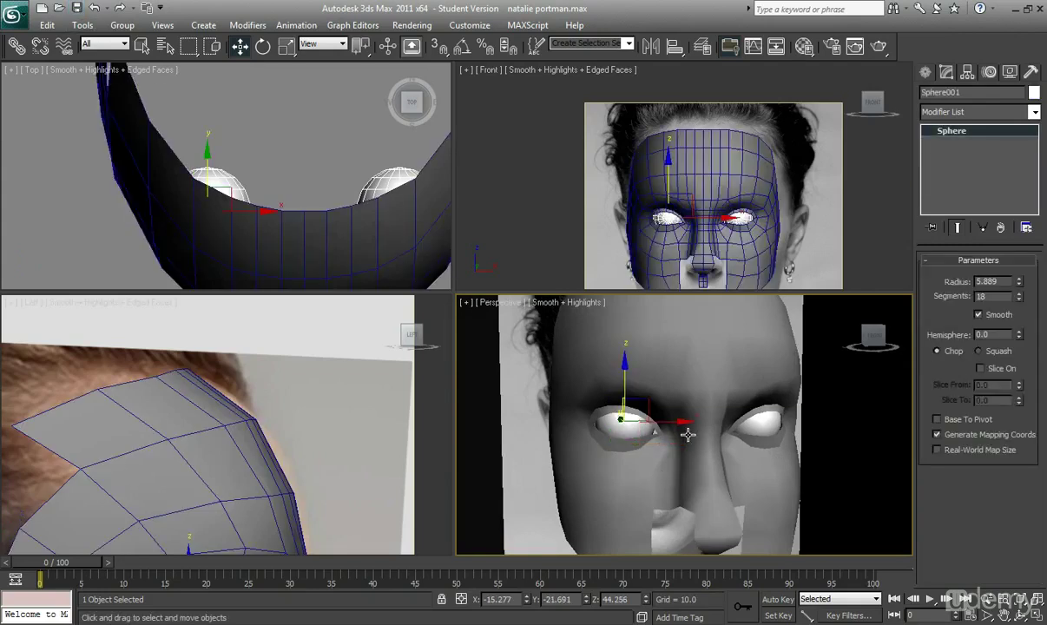
key("F4")
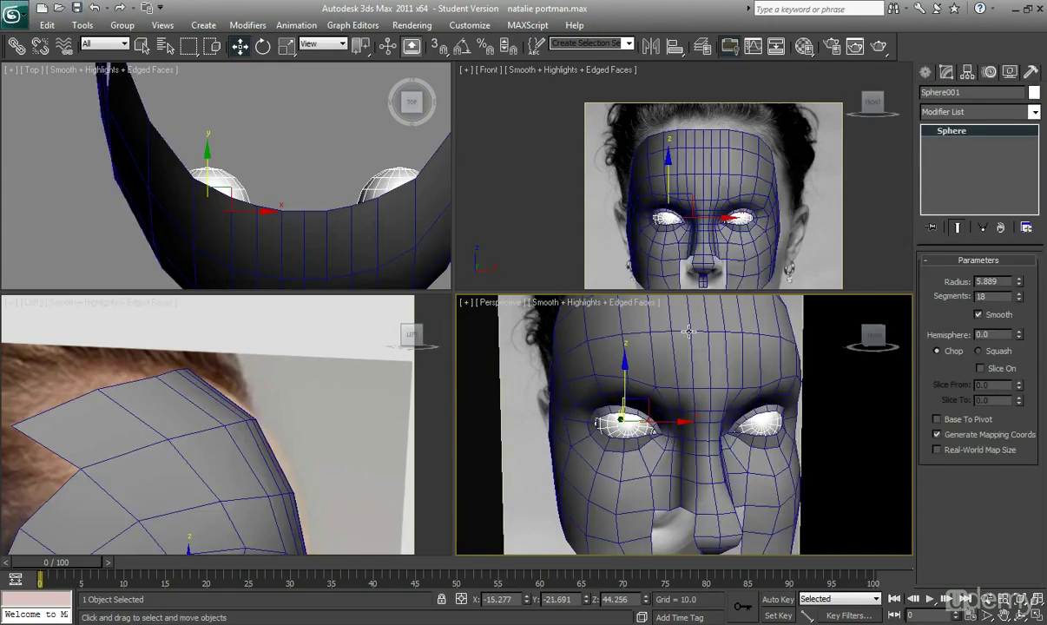
Examine from several angles how the eyelid edges and inner eye corner fit around the eyeball
scroll(681, 249, "up", 5)
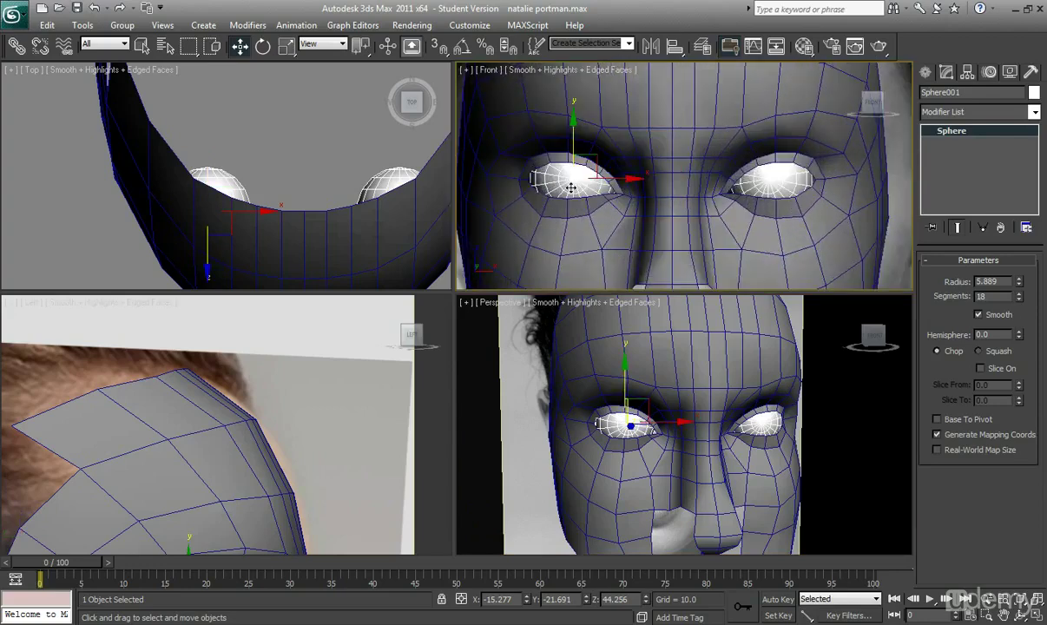
middle_click_drag(658, 423, 574, 363, "alt")
scroll(665, 440, "up", 4)
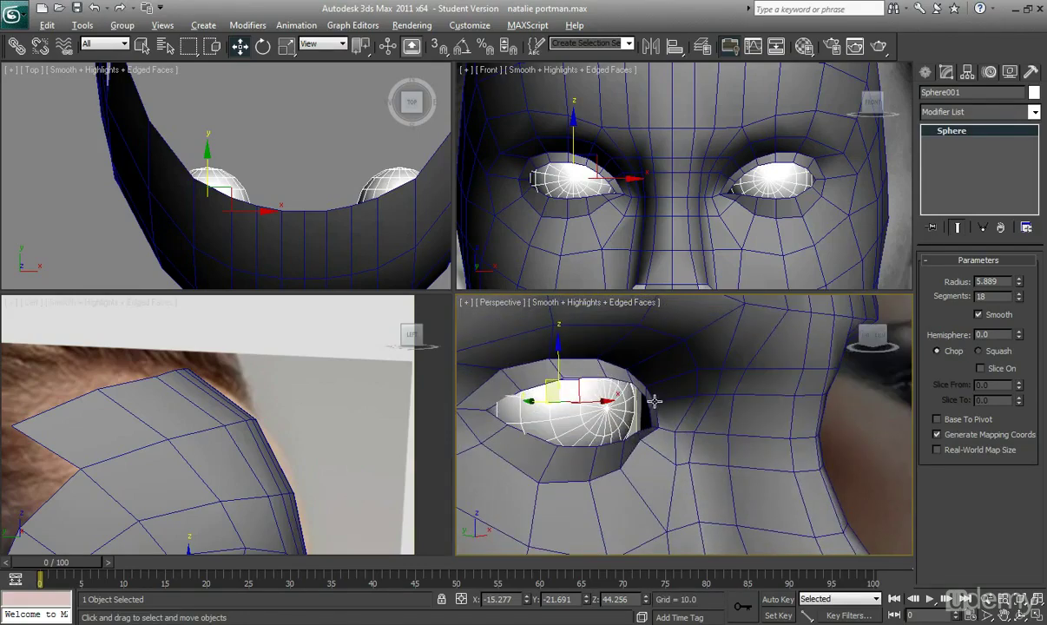
middle_click_drag(655, 402, 674, 411, "alt")
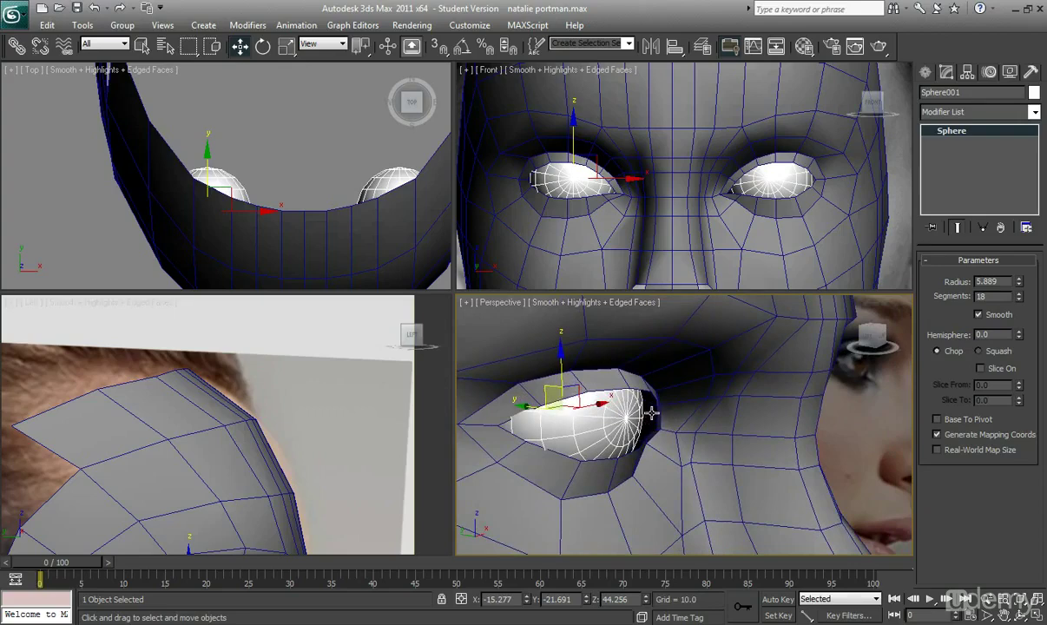
mouse_move(650, 415)
middle_mouse_down("alt")
mouse_move(678, 437)
mouse_move(653, 423)
mouse_move(662, 426)
mouse_move(641, 439)
mouse_move(640, 423)
middle_mouse_up("alt")
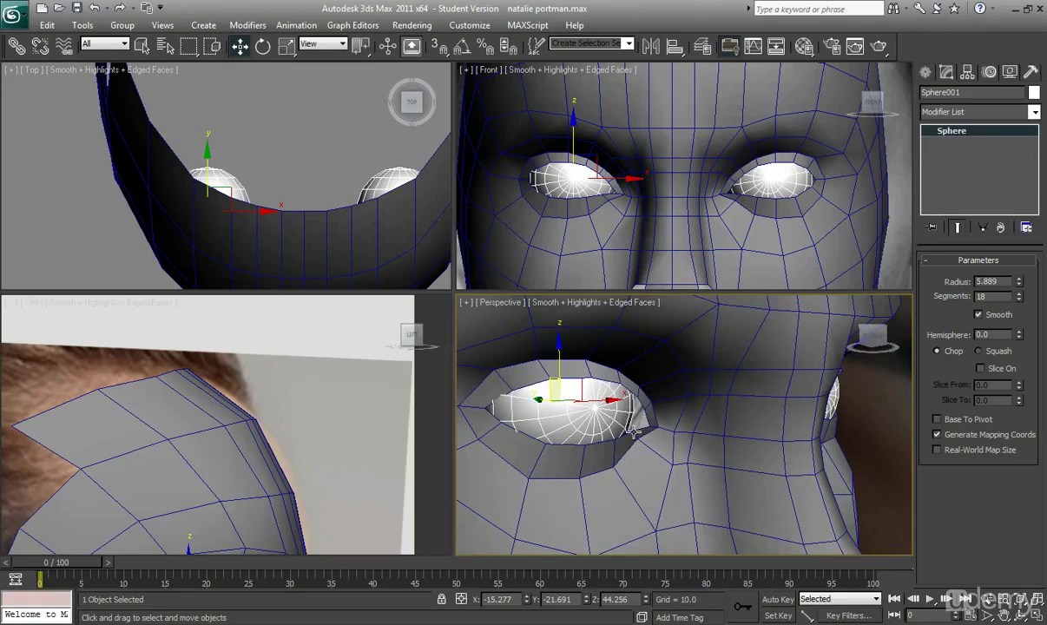
mouse_move(622, 433)
middle_mouse_down("alt")
mouse_move(596, 416)
mouse_move(565, 419)
mouse_move(631, 428)
middle_mouse_up("alt")
left_click(692, 419)
middle_click_drag(692, 419, 699, 405, "alt")
scroll(669, 412, "down", 5)
Select the face mesh and make it see-through so the nose in the front reference can be traced
left_click(679, 387)
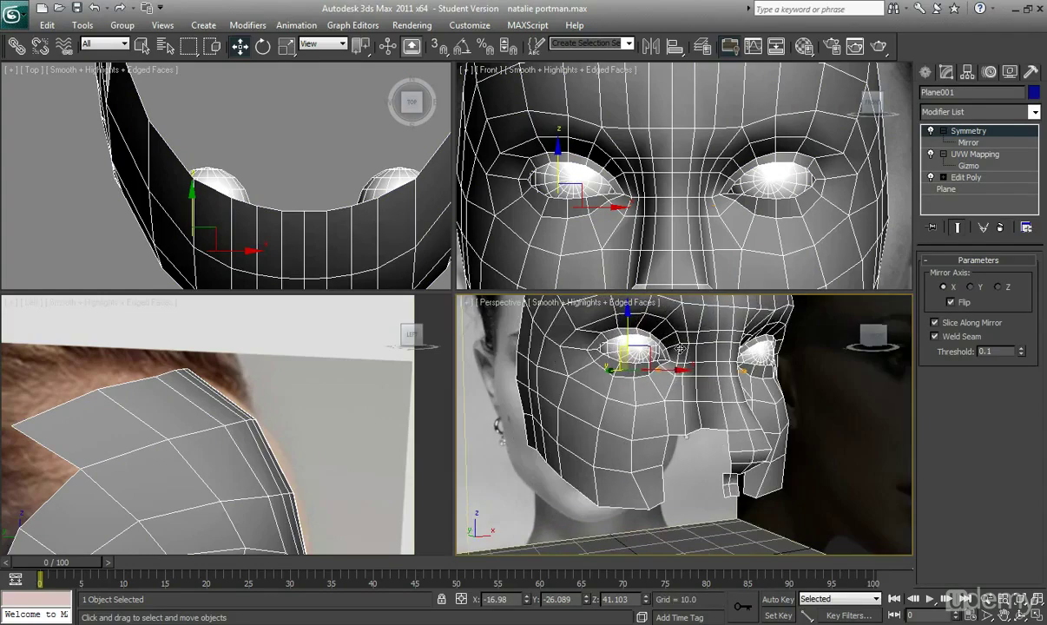
middle_click_drag(655, 278, 682, 216)
key("alt+x")
scroll(681, 227, "up", 3)
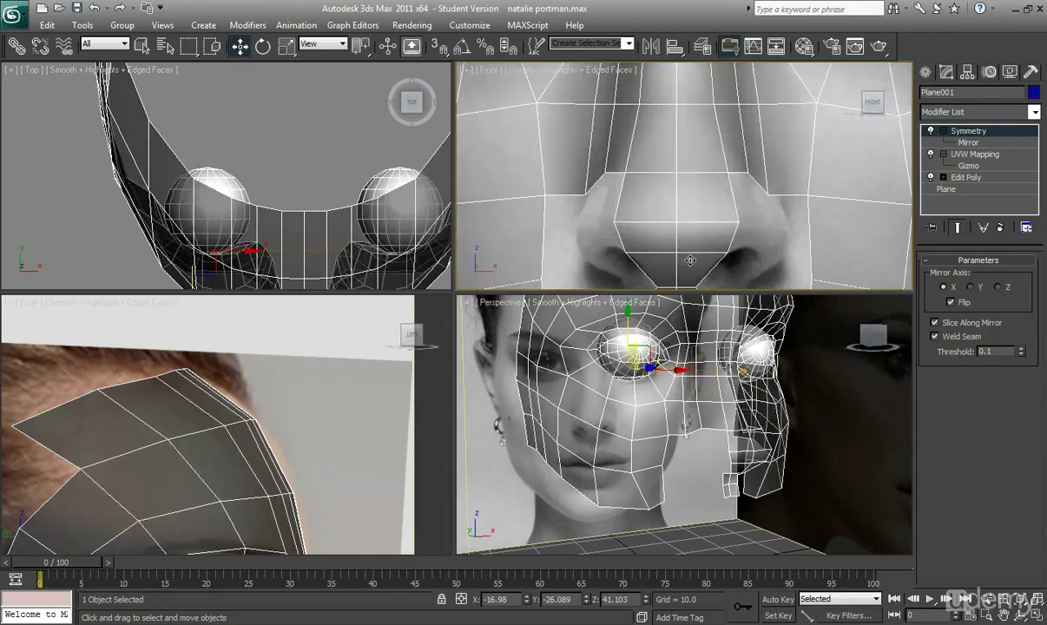
middle_click_drag(691, 261, 687, 240)
scroll(682, 254, "down", 3)
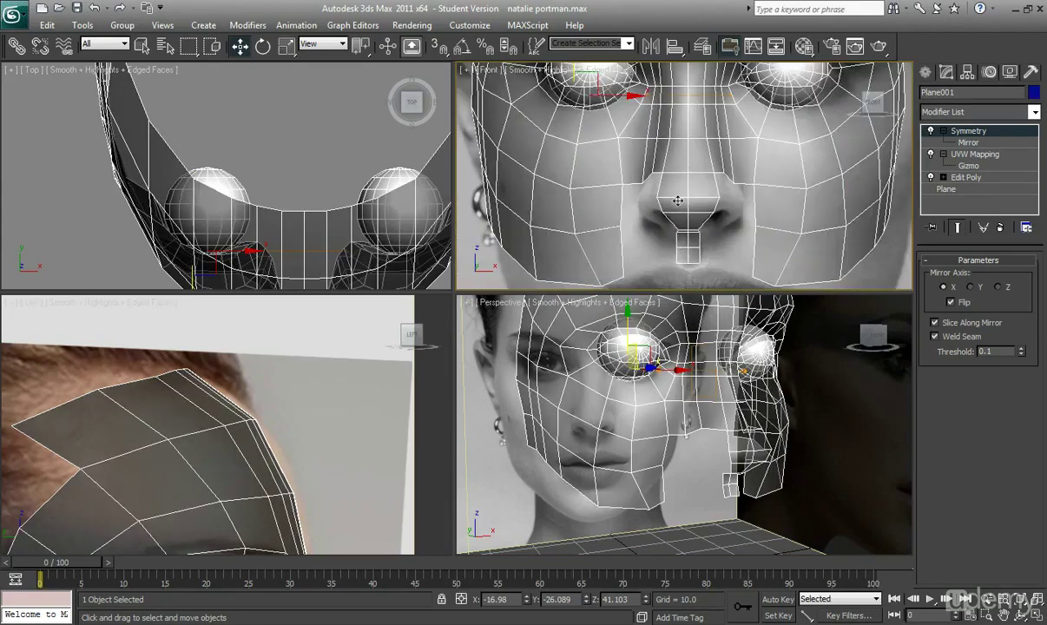
mouse_move(678, 199)
middle_mouse_down()
mouse_move(669, 261)
mouse_move(666, 201)
middle_mouse_up()
scroll(666, 201, "up", 2)
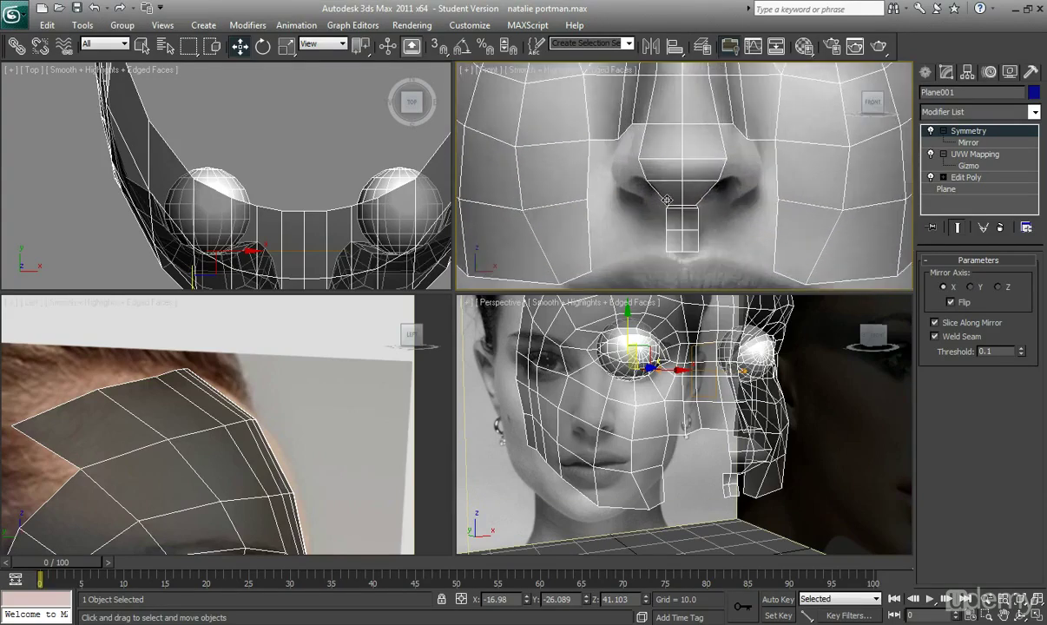
scroll(671, 206, "up", 3)
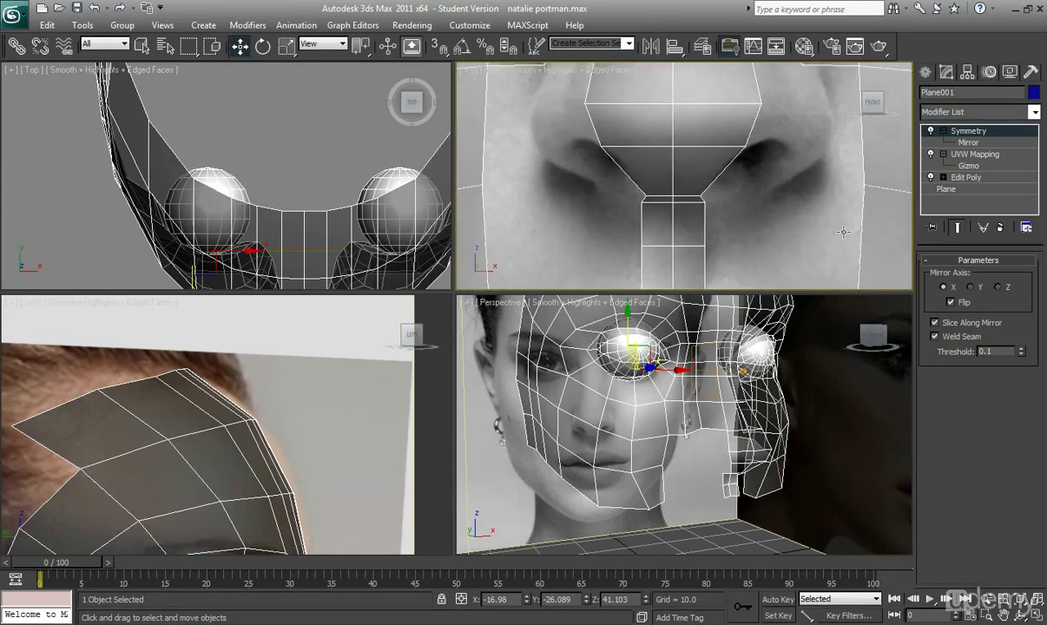
In the Edit Poly vertices, nudge the side vertex where the nose base meets the upper lip strip slightly inward
left_click(964, 177)
key("1")
left_click(642, 203)
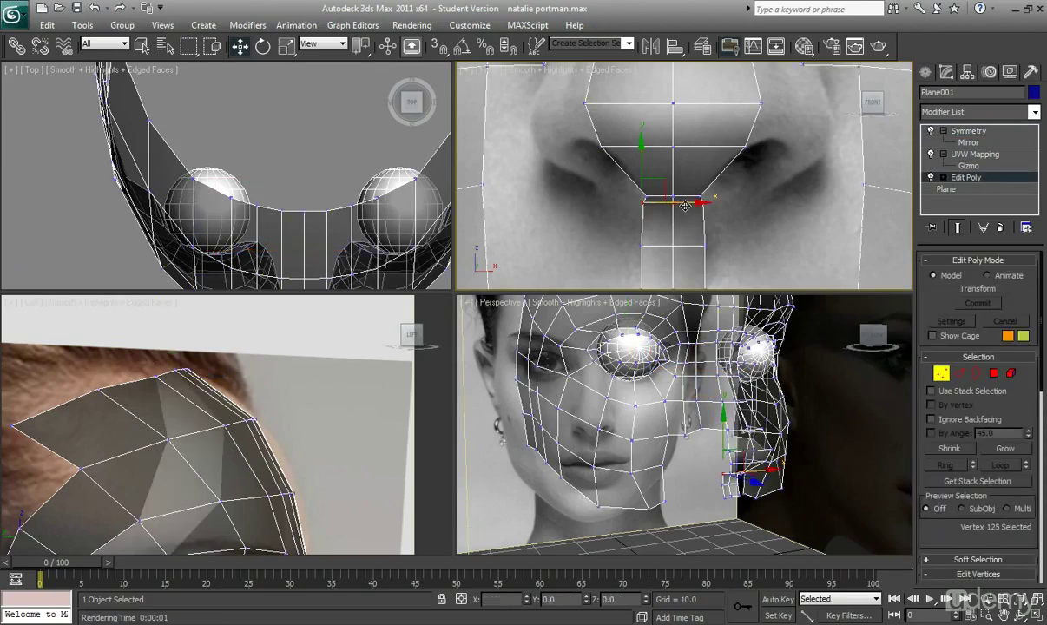
middle_click_drag(282, 547, 280, 384)
middle_click_drag(280, 498, 253, 430)
scroll(255, 441, "up", 4)
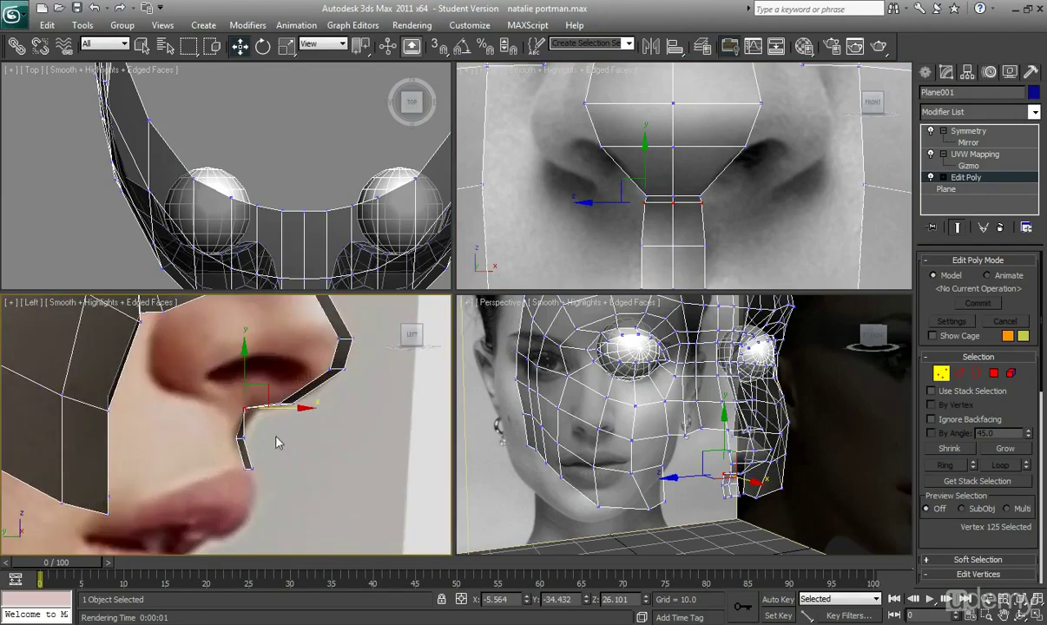
Select the three open border edges running from the nose bridge to the cheek and extrude them downward over the nostril wing
right_click(633, 376)
key("z")
right_click(666, 247)
key("z")
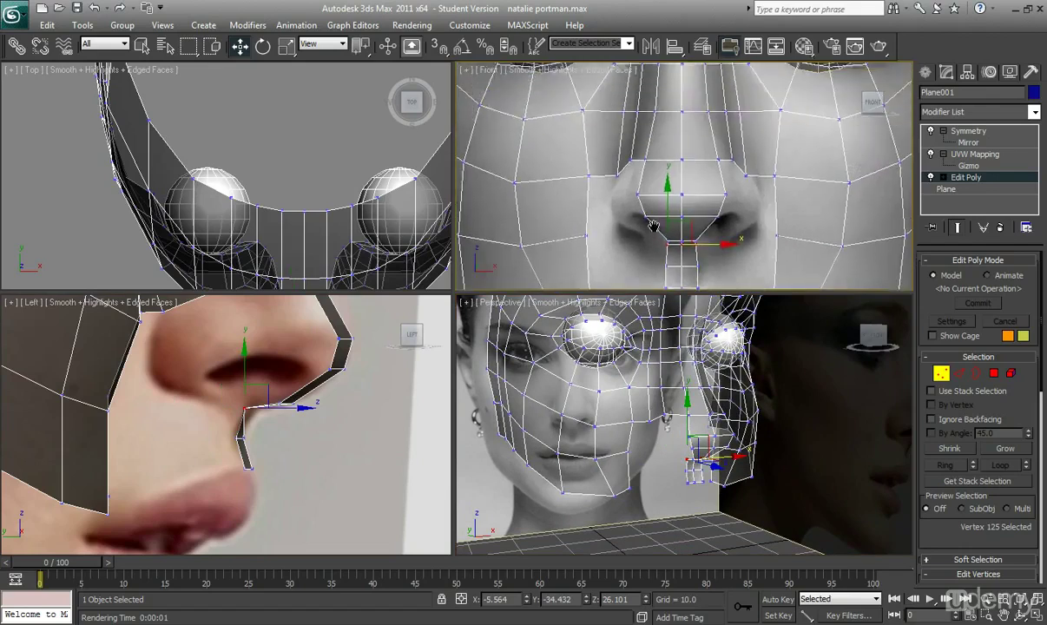
left_click(959, 374)
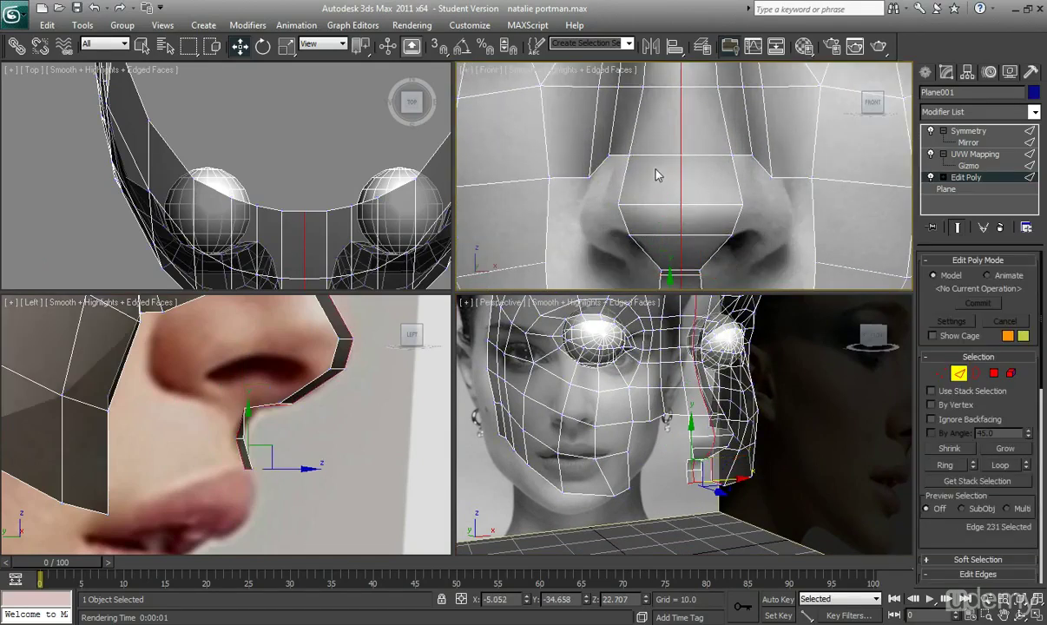
left_click(623, 154)
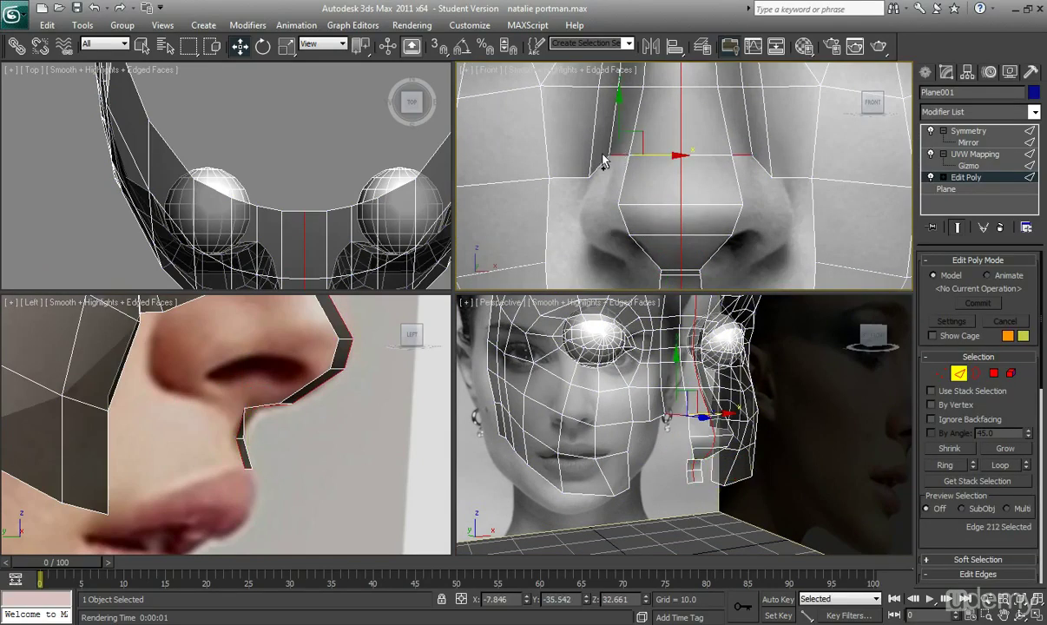
left_click(593, 172, "ctrl")
left_click(569, 178, "ctrl")
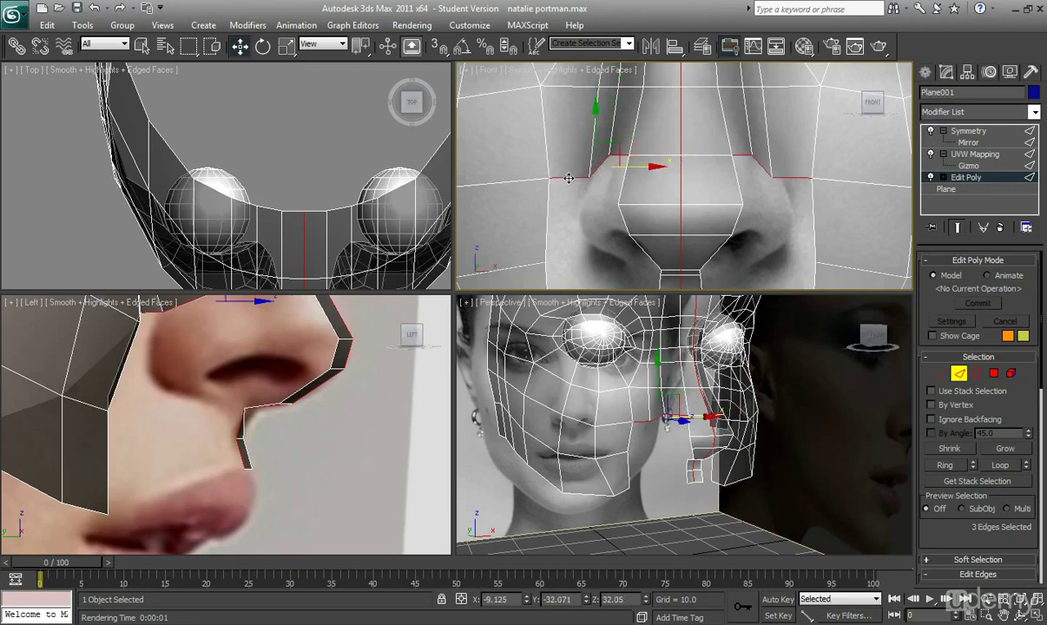
left_click_drag(594, 142, 595, 178, "shift")
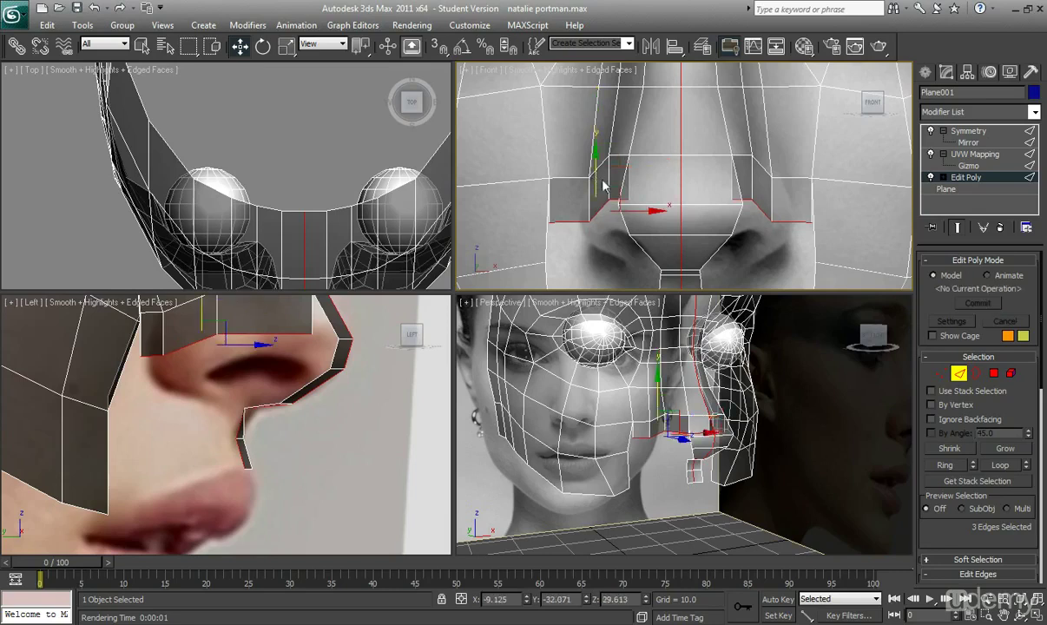
Target Weld the inner end vertex of the new nostril strip onto the neighbouring side vertex of the nose tip
left_click(943, 375)
scroll(959, 387, "down", 5)
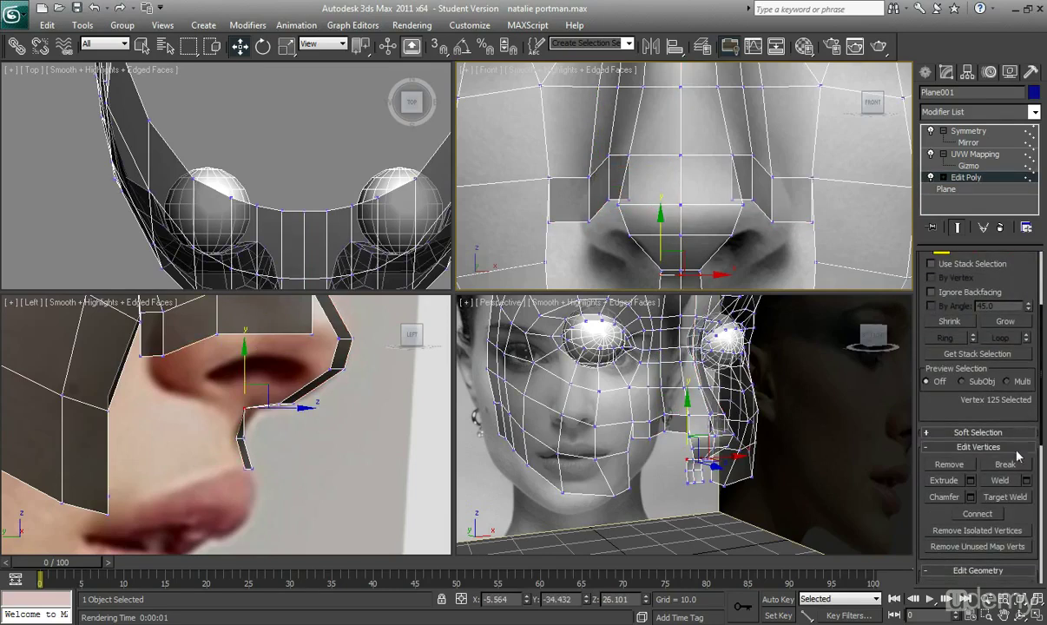
left_click(1007, 497)
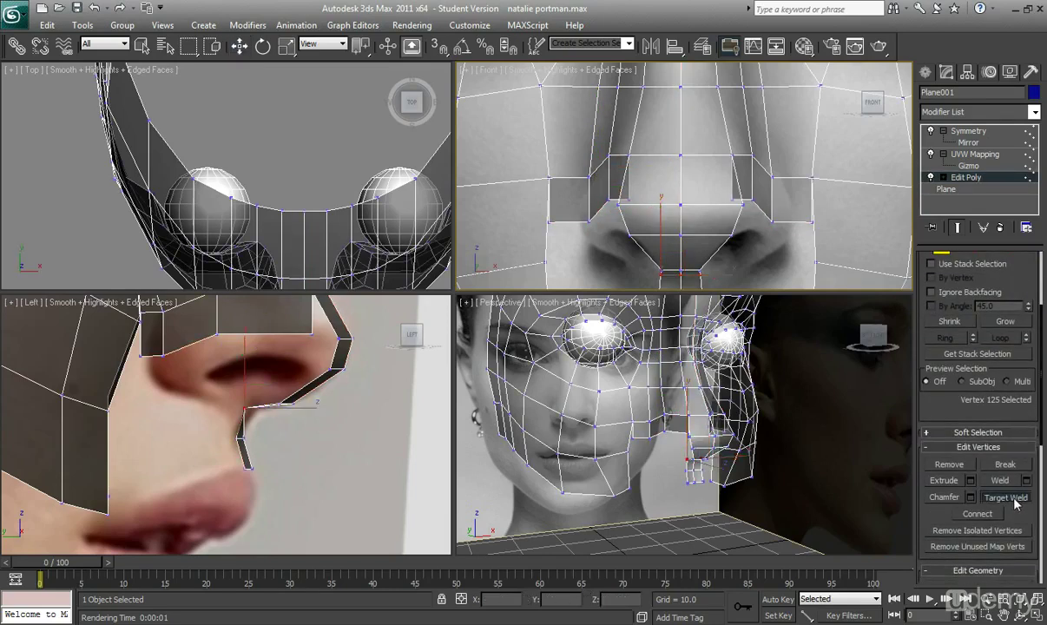
left_click(629, 200)
left_click(618, 205)
Move the strip's upper nostril wing vertex outward in the front view and shift the vertex below it slightly back toward the cheek
key("w")
left_click(611, 199)
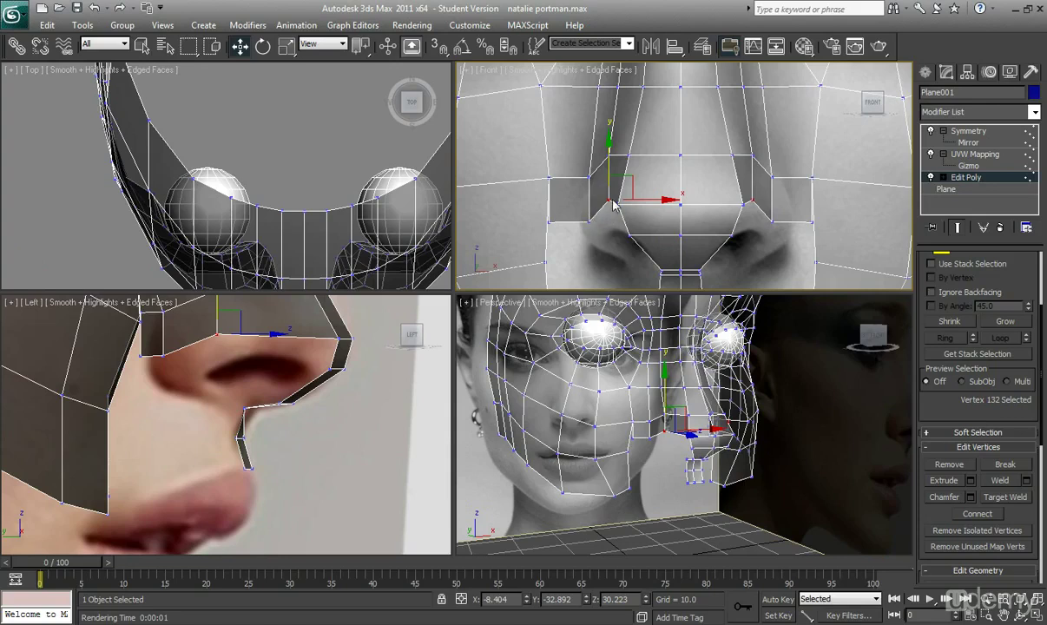
left_click_drag(661, 200, 614, 202)
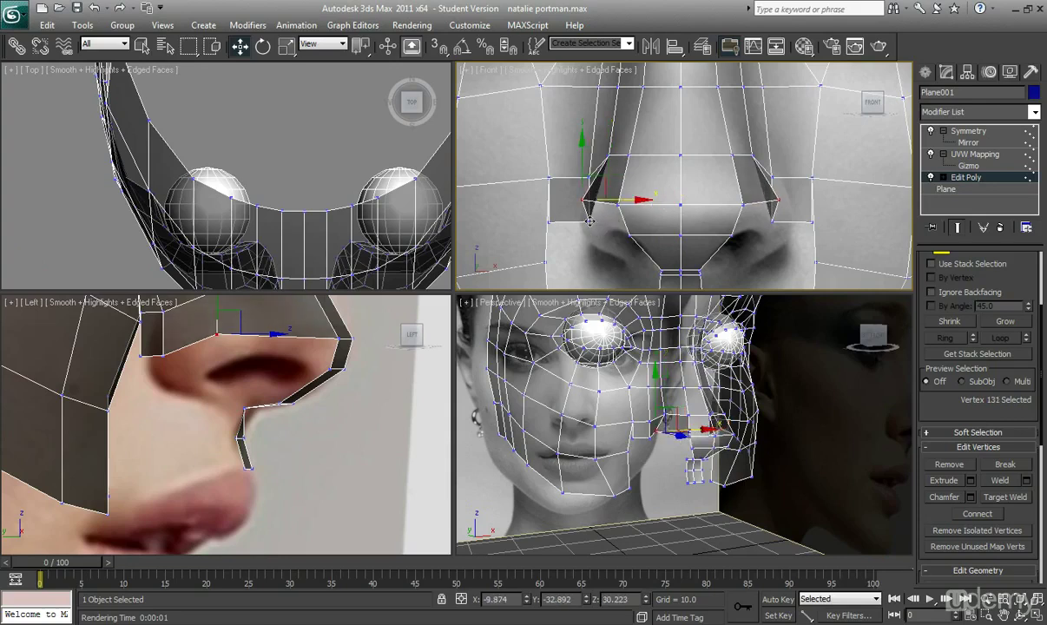
left_click(589, 222)
middle_click_drag(172, 349, 193, 427)
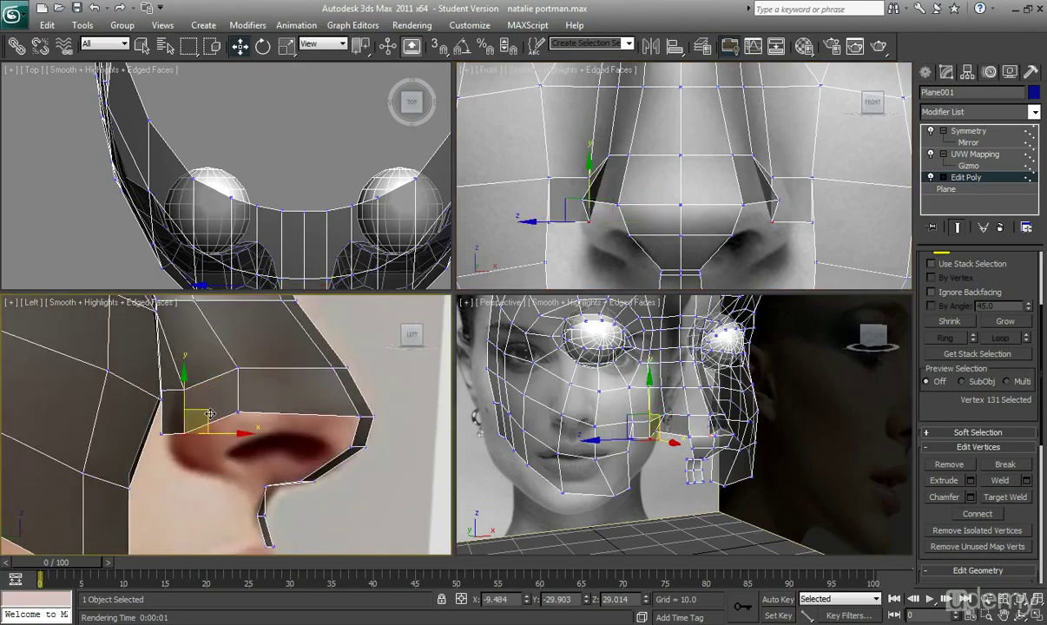
mouse_move(209, 417)
left_mouse_down()
mouse_move(229, 406)
mouse_move(194, 417)
left_mouse_up()
Examine how the strip's outer corner vertex lines up with the existing cheek vertices and edge rows
left_click(162, 430)
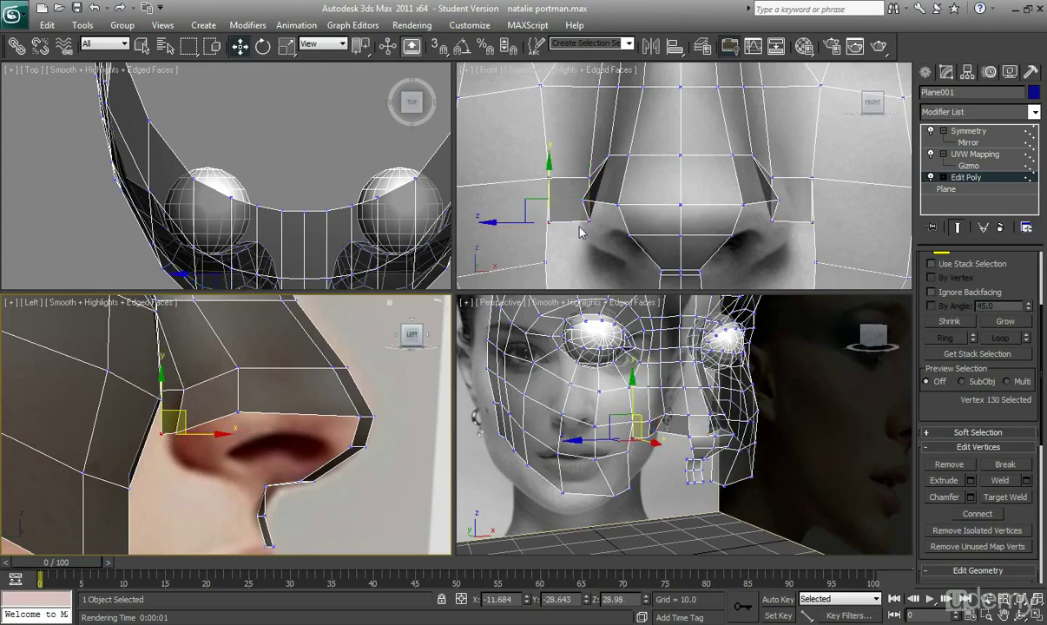
middle_click_drag(556, 237, 641, 225)
scroll(580, 221, "up", 1)
scroll(581, 222, "down", 2)
scroll(640, 225, "down", 1)
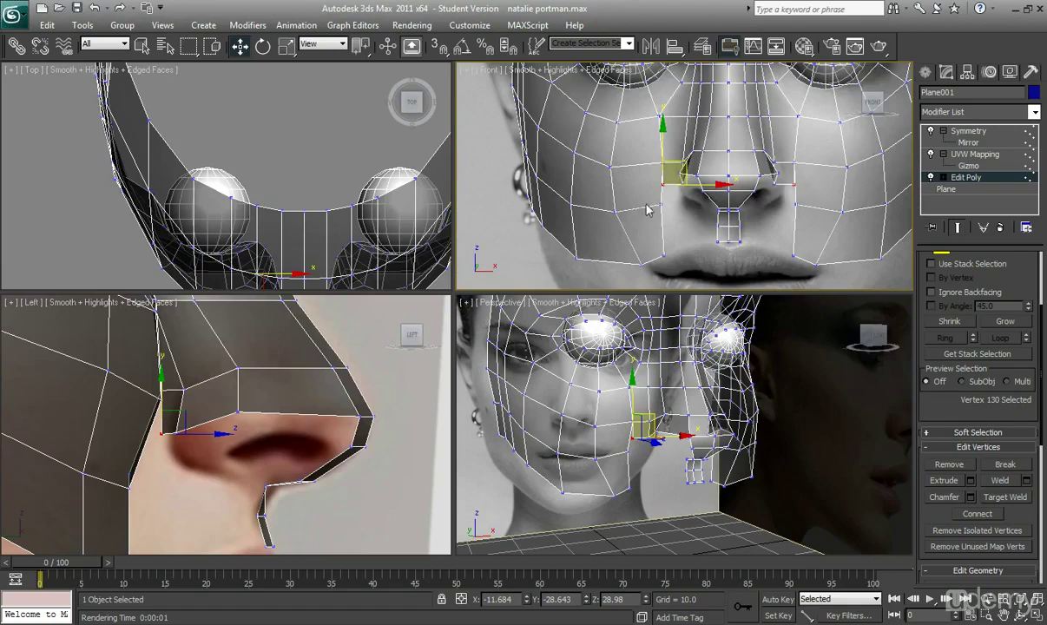
middle_click_drag(659, 203, 663, 205)
scroll(680, 214, "up", 1)
left_click(679, 216)
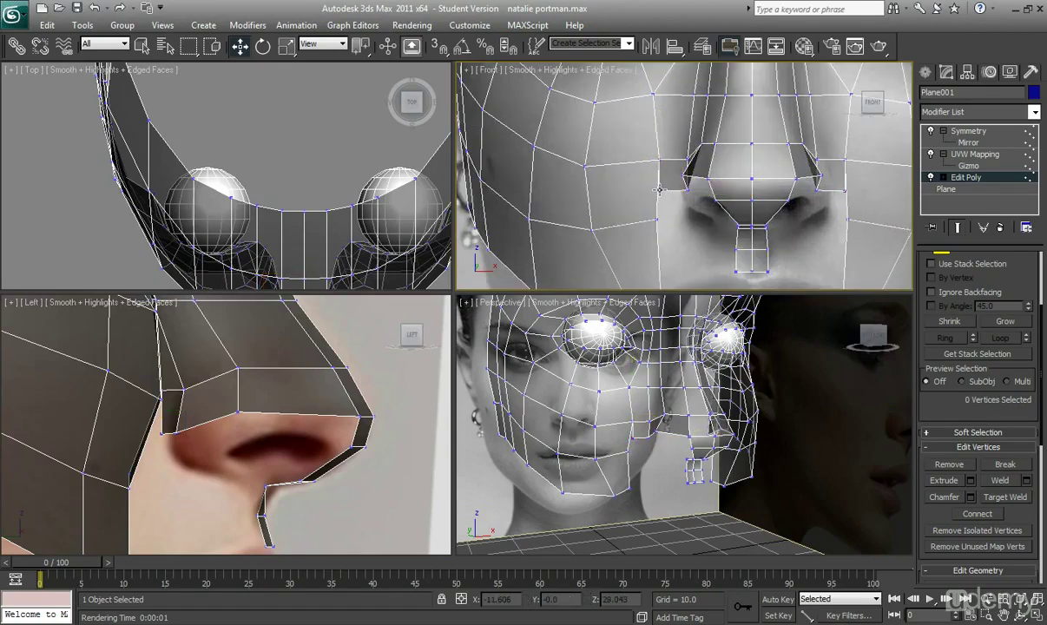
middle_click_drag(654, 196, 675, 211)
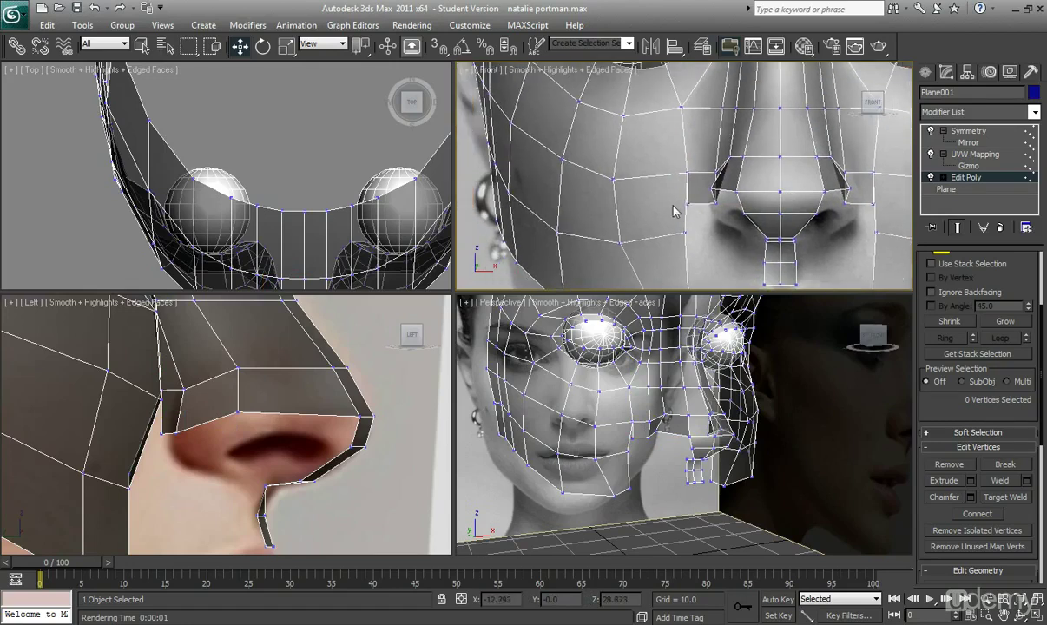
scroll(679, 208, "down", 2)
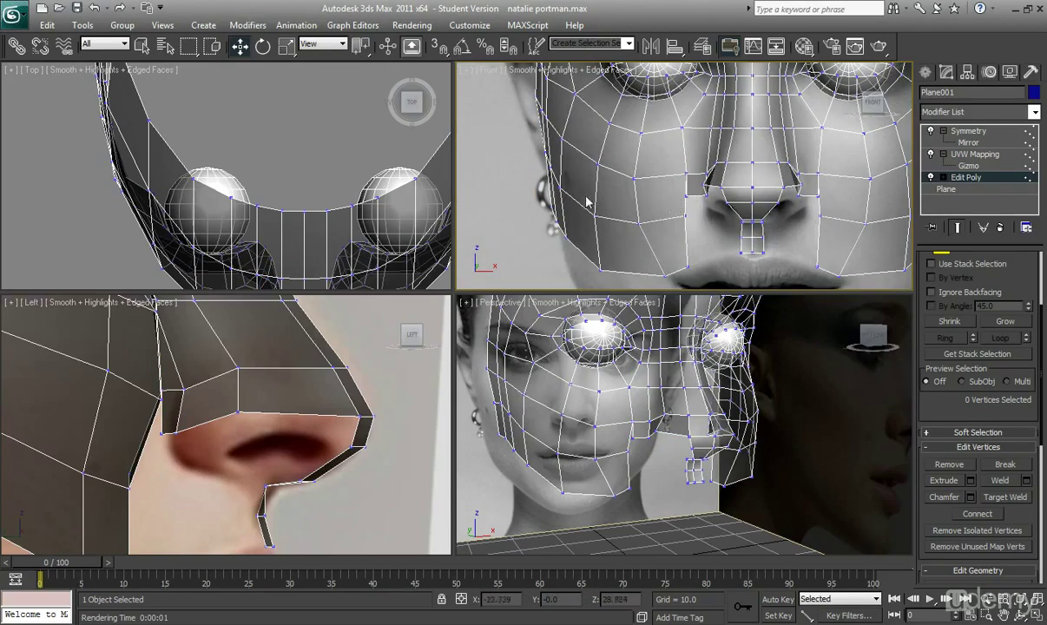
scroll(643, 193, "up", 5)
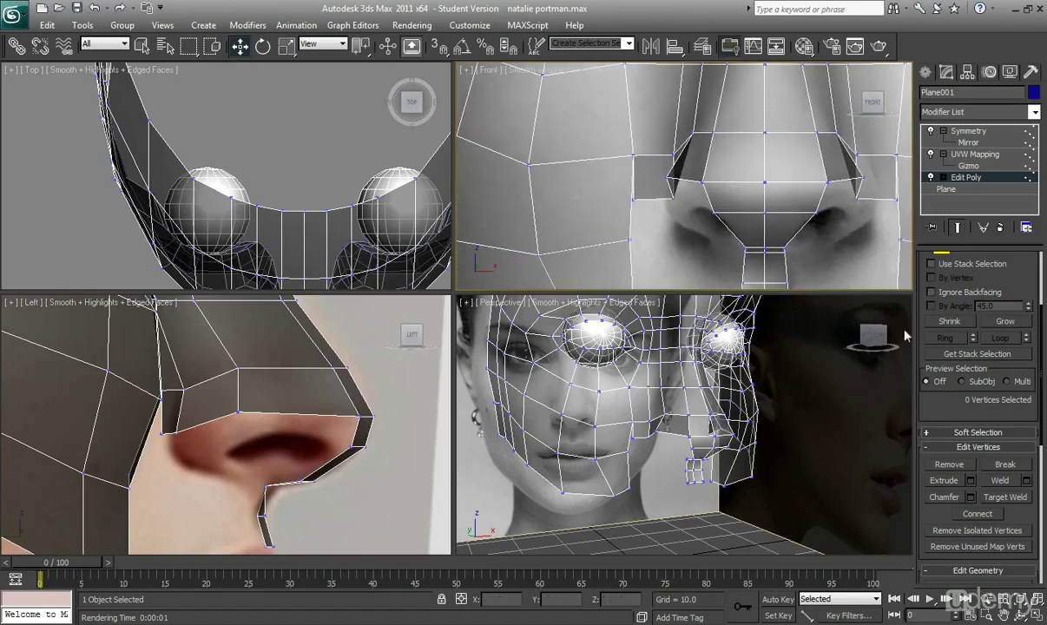
Select the seven vertical cheek edges from beside the nose to the outer face border and connect them with a new edge row
scroll(1040, 299, "up", 3)
left_click(961, 374)
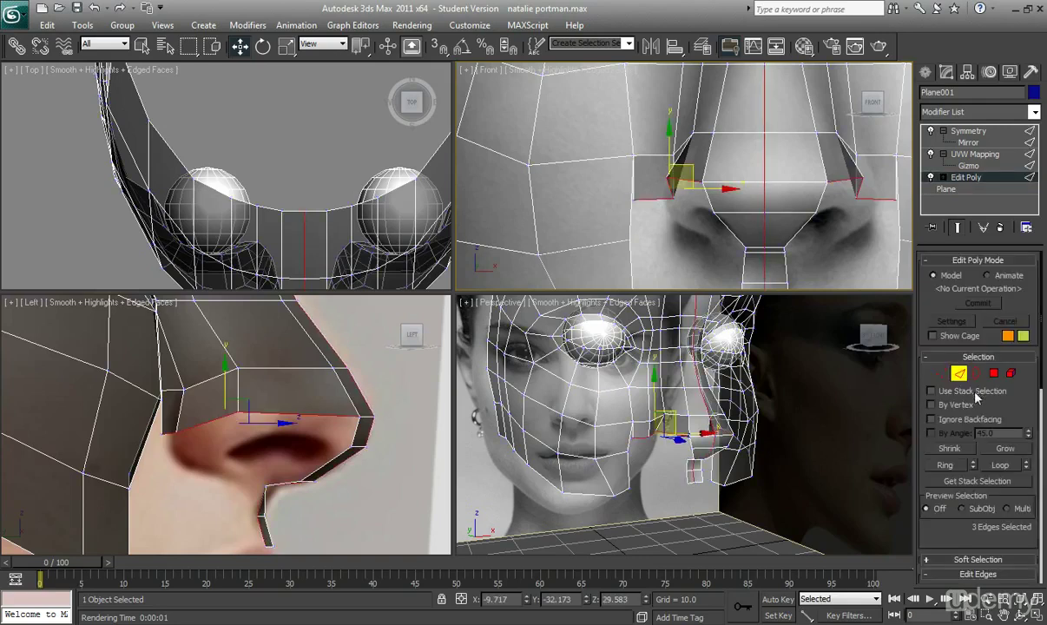
left_click_drag(1020, 416, 1006, 246)
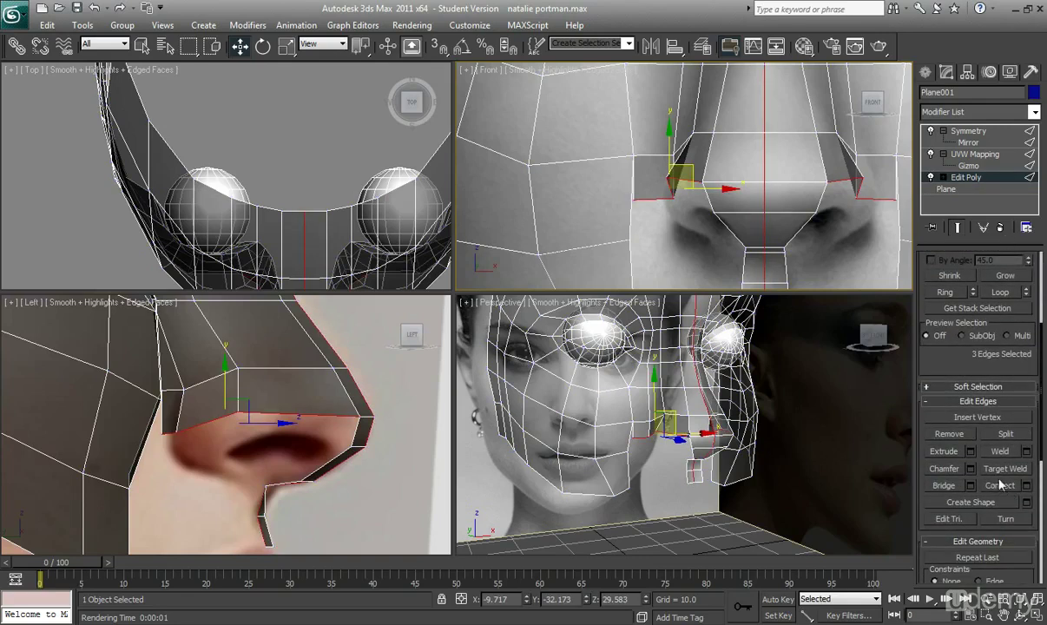
left_click(629, 444)
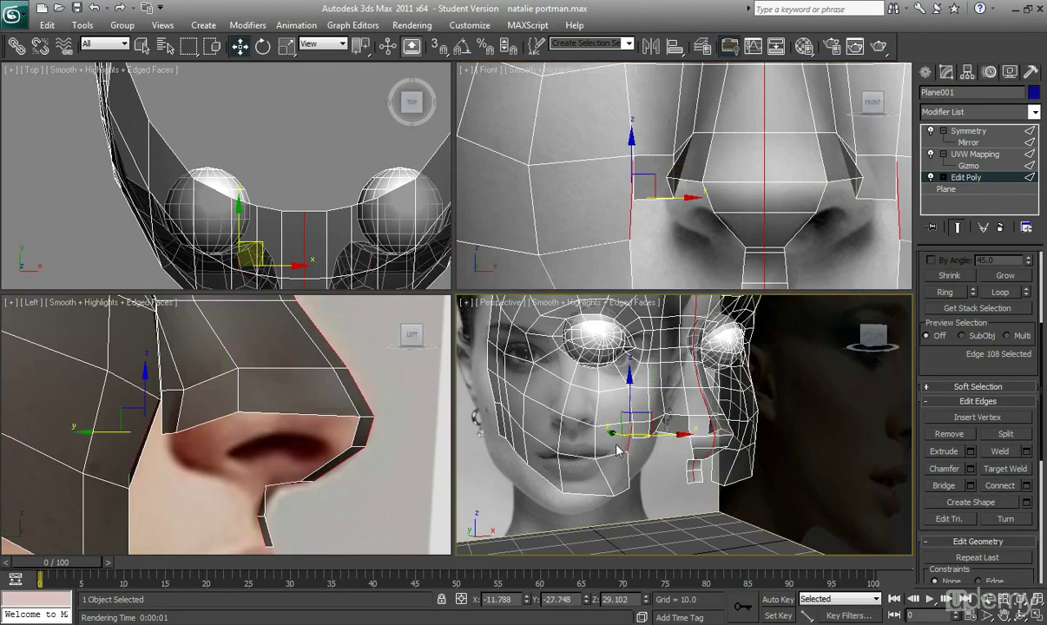
left_click(594, 442, "ctrl")
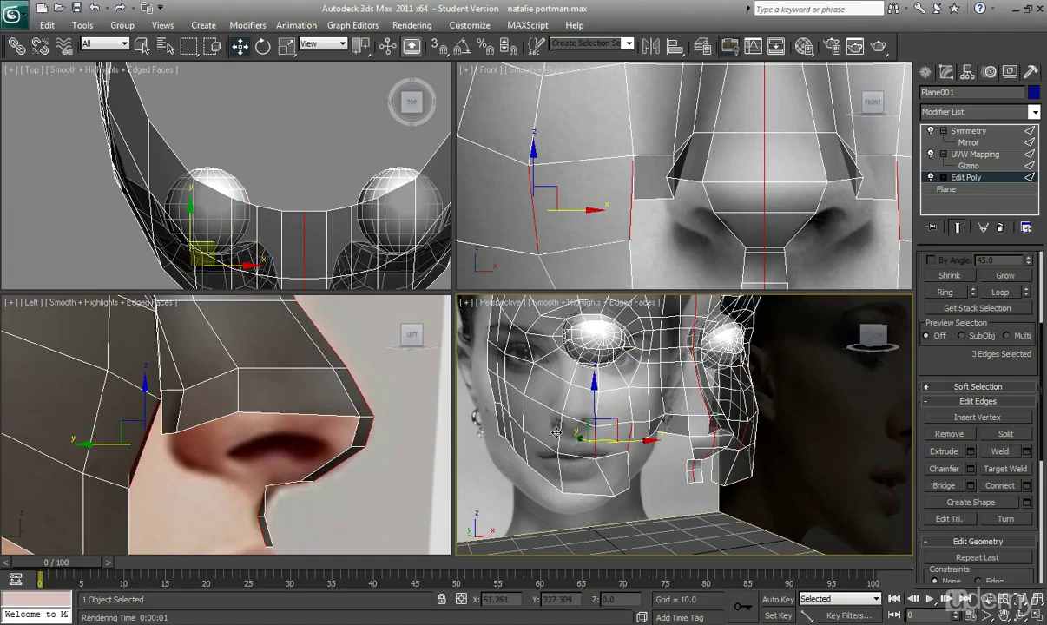
left_click(561, 440, "ctrl")
scroll(537, 271, "down", 4)
middle_click_drag(534, 192, 599, 244)
left_click(592, 192, "ctrl")
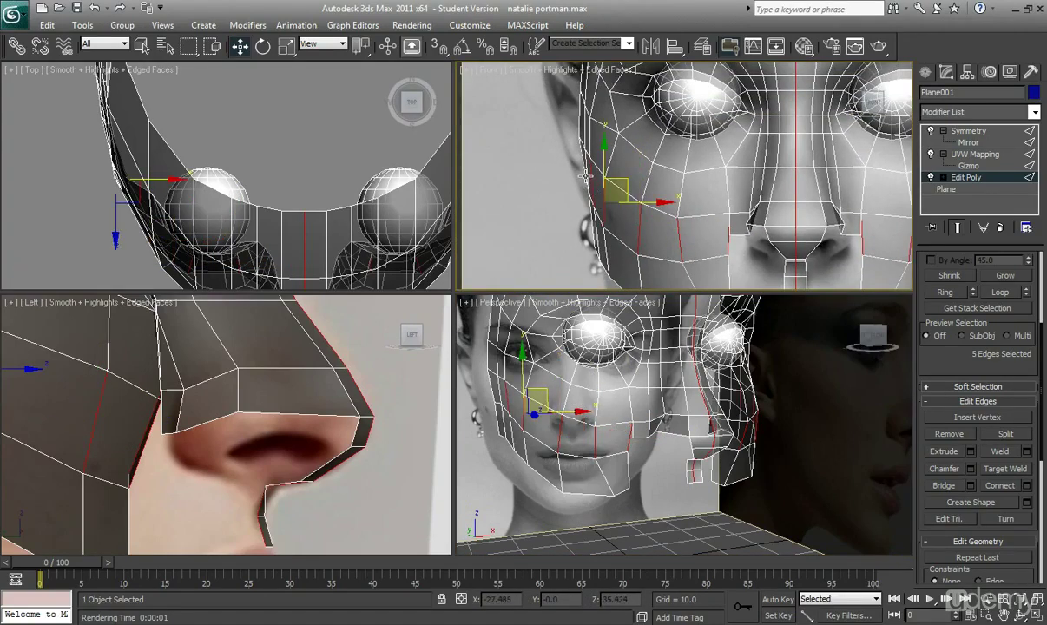
left_click(581, 162, "ctrl")
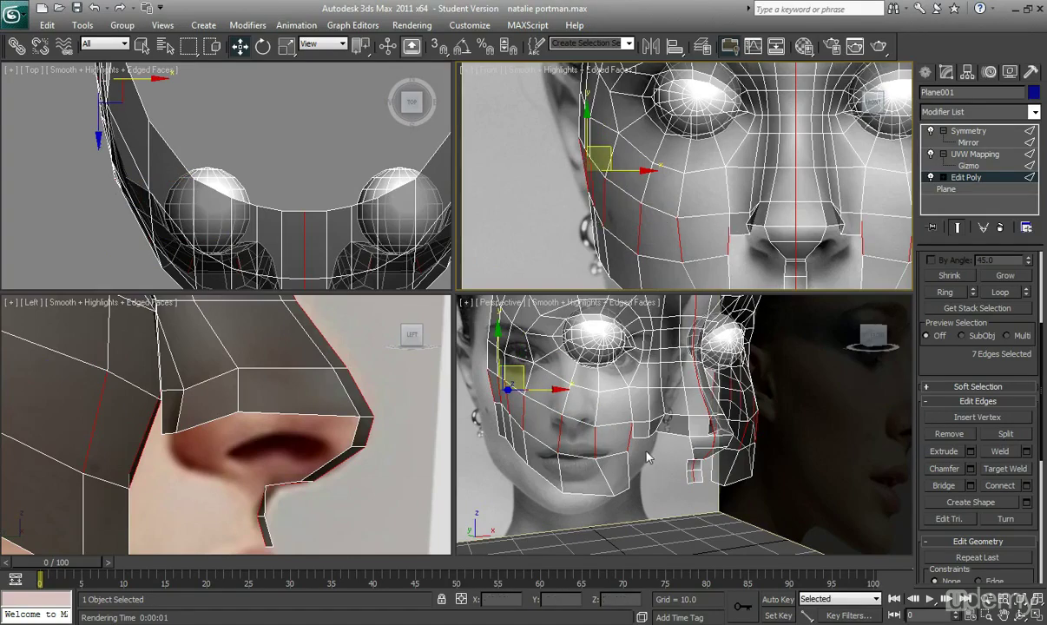
middle_click_drag(647, 457, 815, 502, "alt")
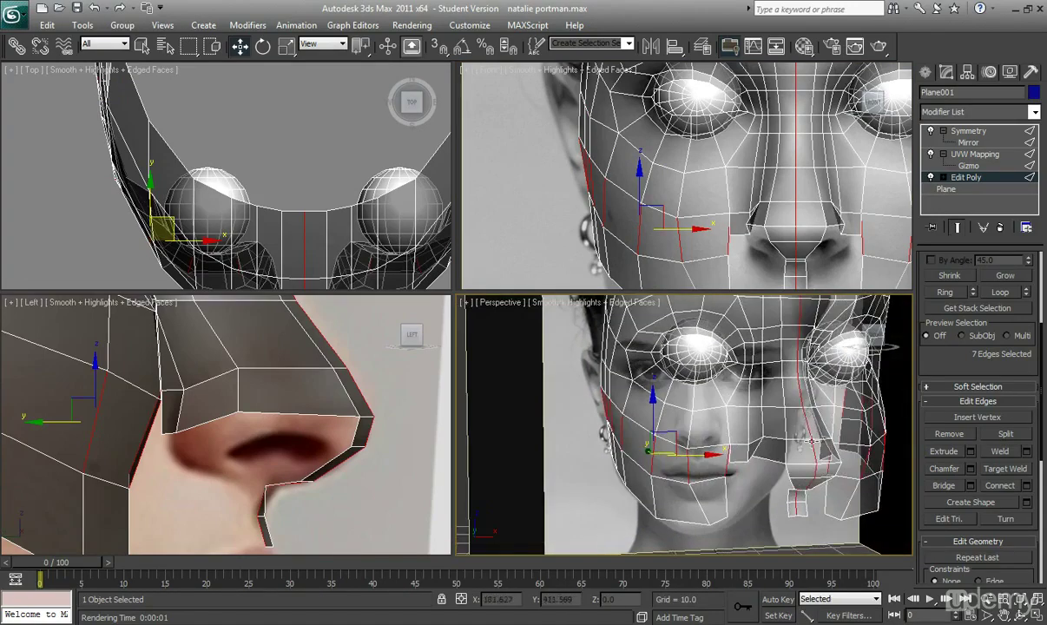
middle_click_drag(815, 451, 805, 458, "alt")
middle_click_drag(697, 409, 758, 420, "alt")
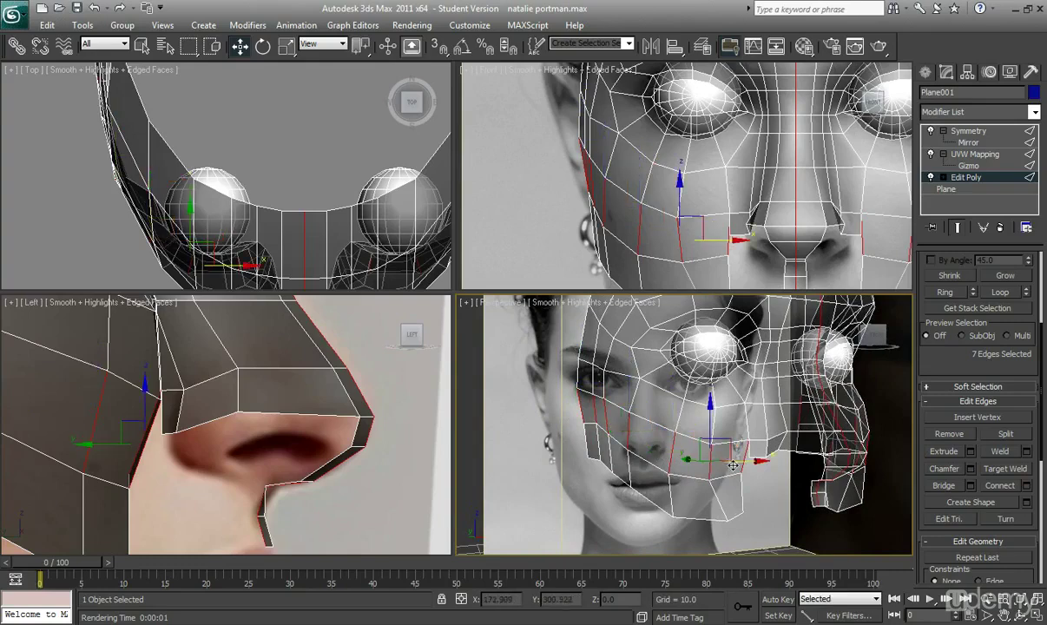
middle_click_drag(690, 439, 654, 439, "alt")
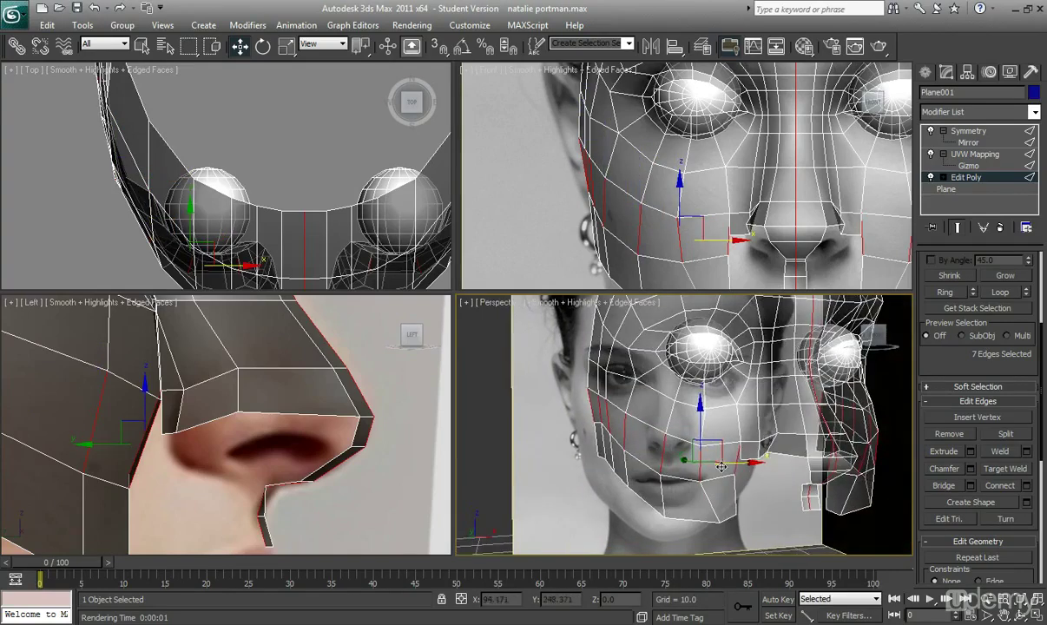
left_click(1003, 488)
middle_click_drag(757, 488, 719, 450, "alt")
scroll(736, 489, "up", 2)
mouse_move(736, 489)
middle_mouse_down("alt")
mouse_move(730, 467)
mouse_move(726, 486)
middle_mouse_up("alt")
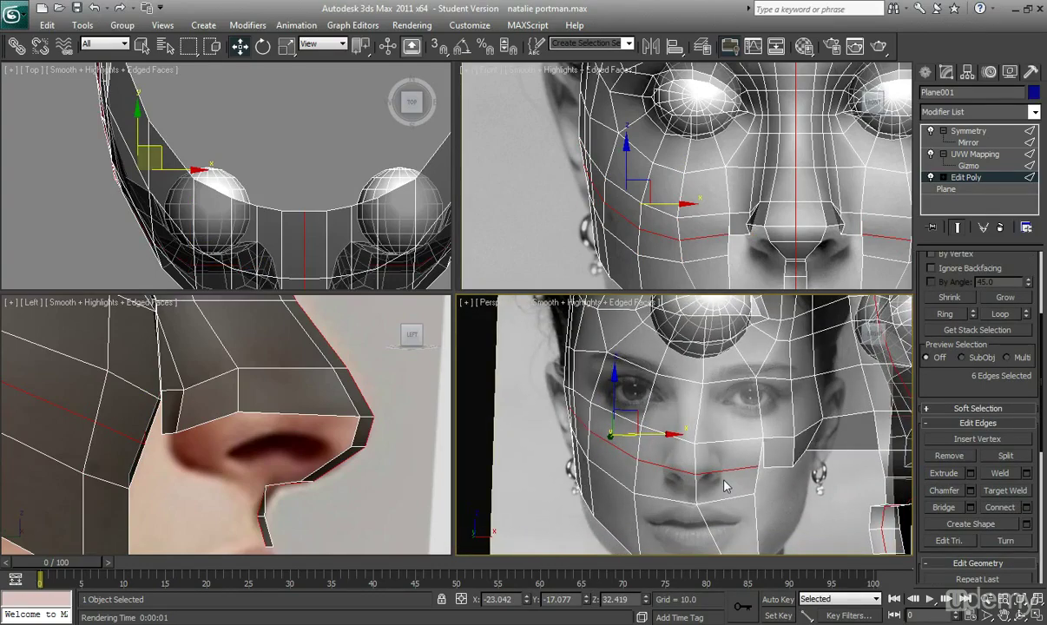
middle_click_drag(797, 513, 636, 450, "alt")
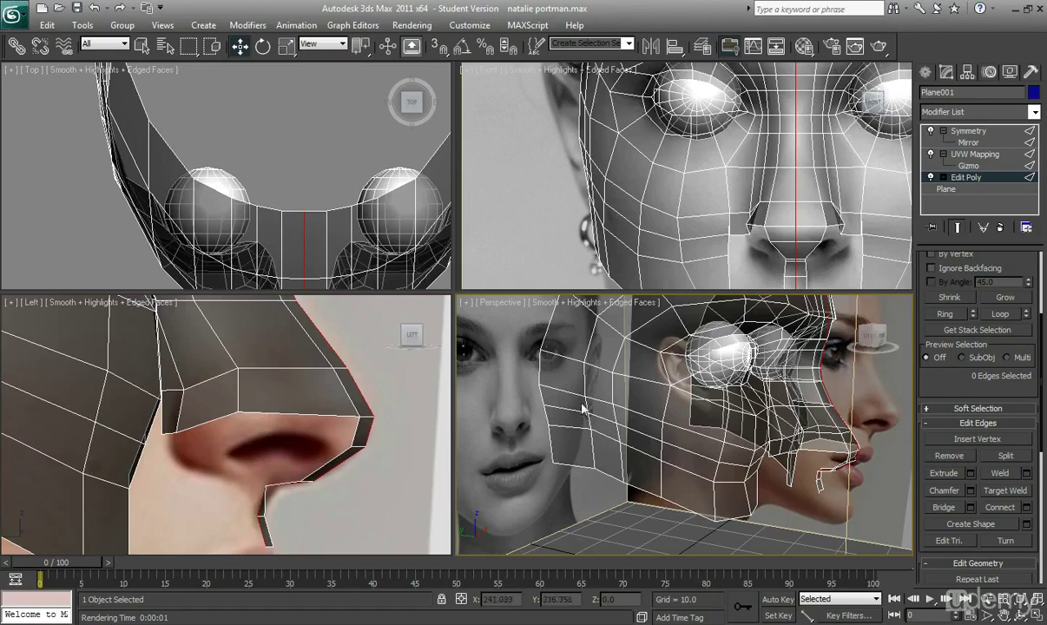
Target Weld the nostril strip's outer corner vertex onto the end vertex of the new cheek edge row
scroll(745, 230, "up", 8)
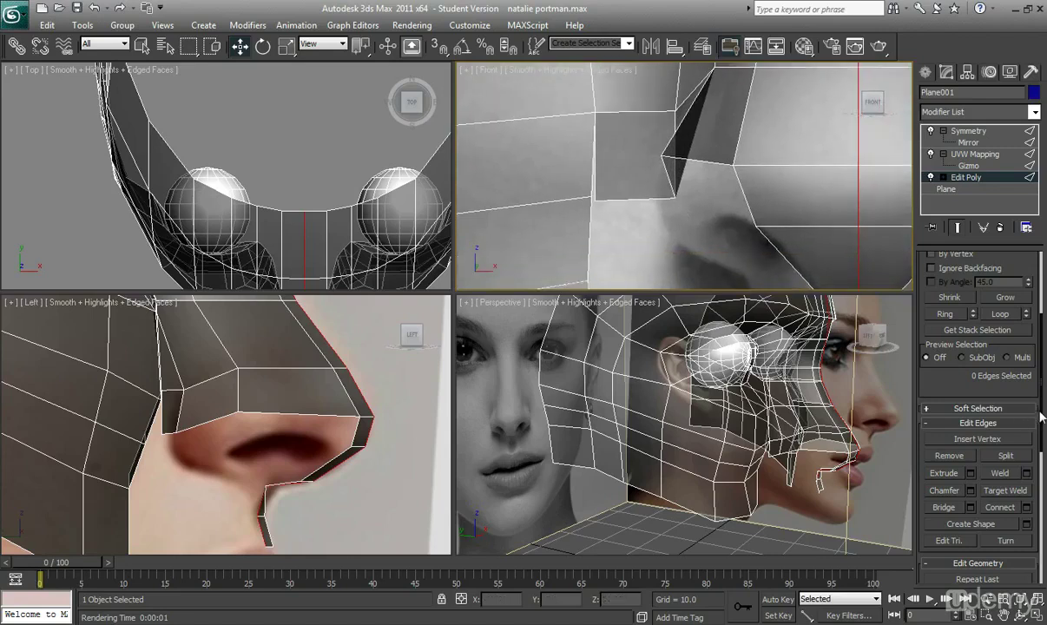
left_click_drag(1042, 418, 1040, 349)
left_click(941, 374)
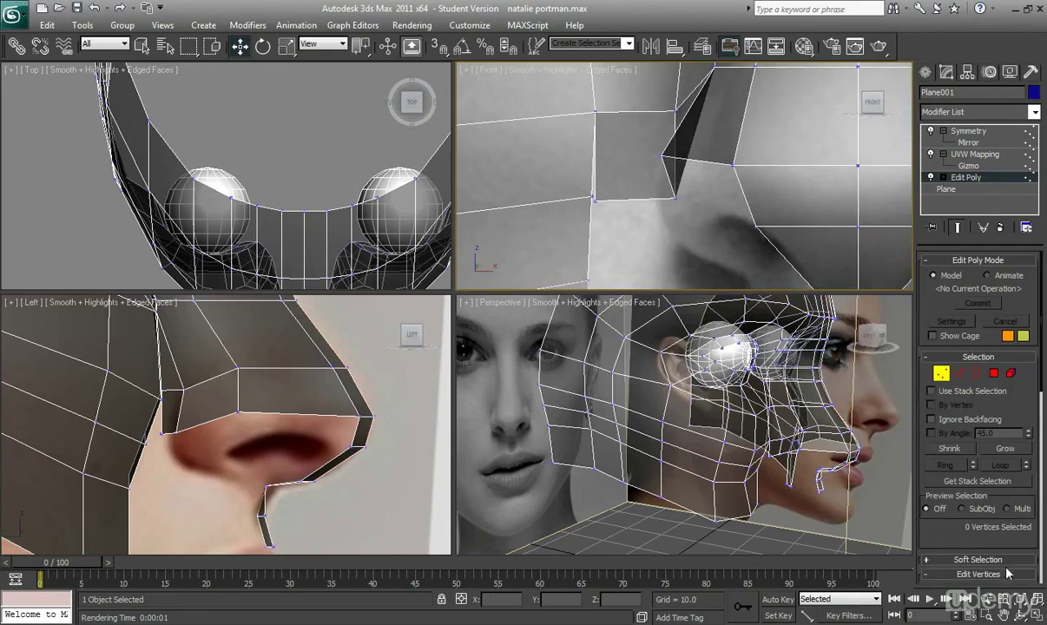
left_click_drag(992, 546, 978, 455)
left_click(1006, 518)
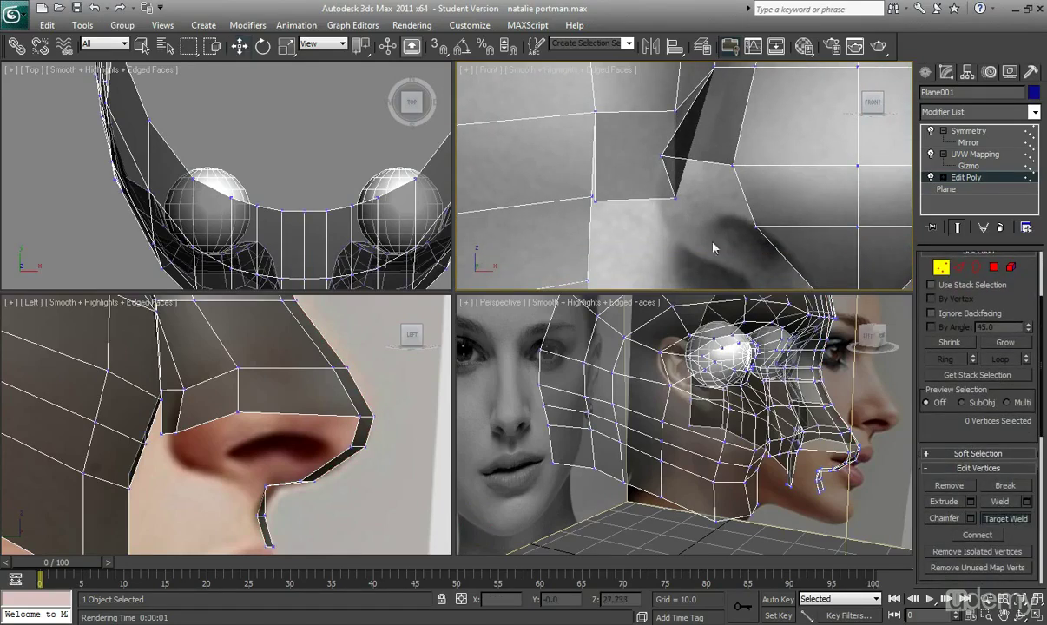
left_click(595, 201)
left_click(593, 199)
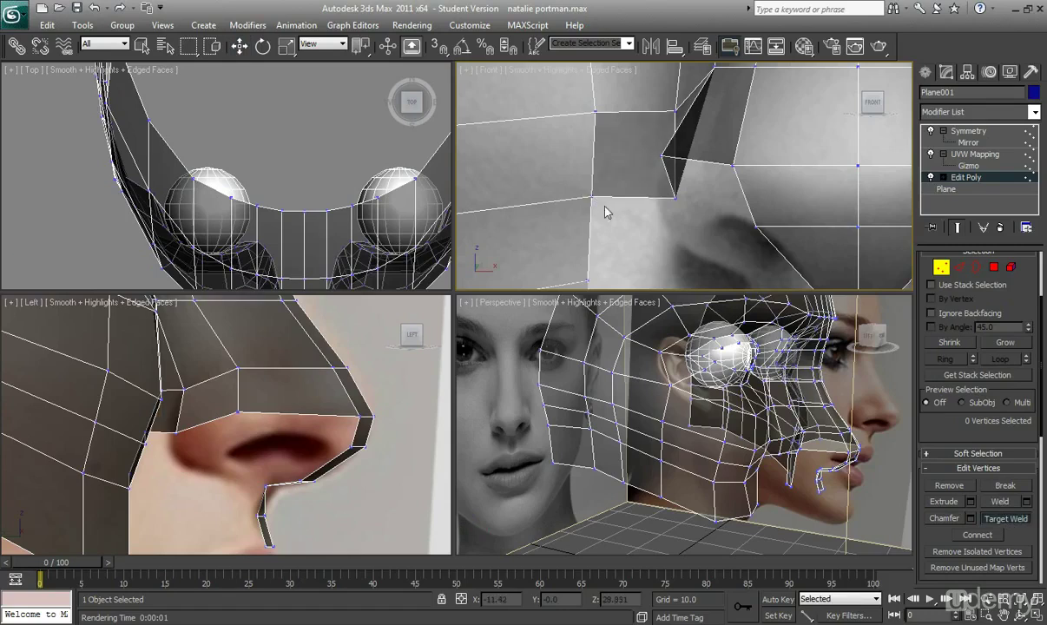
right_click(613, 220)
In the side view, move the nostril wing's lower edge vertex forward and nudge the strip's upper rear vertex slightly forward
middle_click_drag(652, 194, 608, 215)
scroll(614, 217, "down", 2)
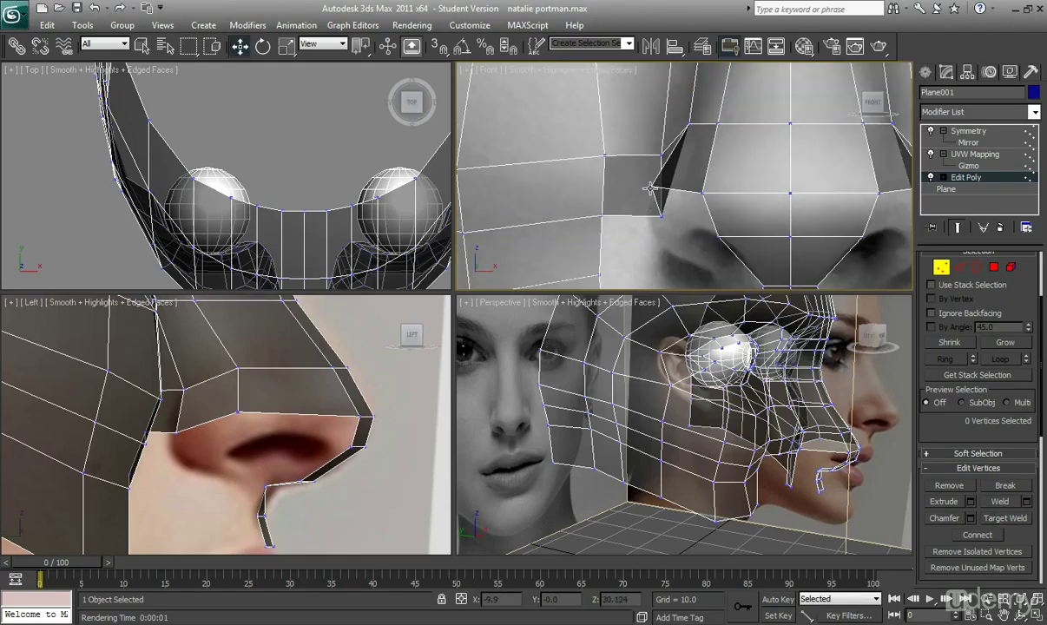
left_click(651, 186)
middle_click_drag(371, 403, 394, 405)
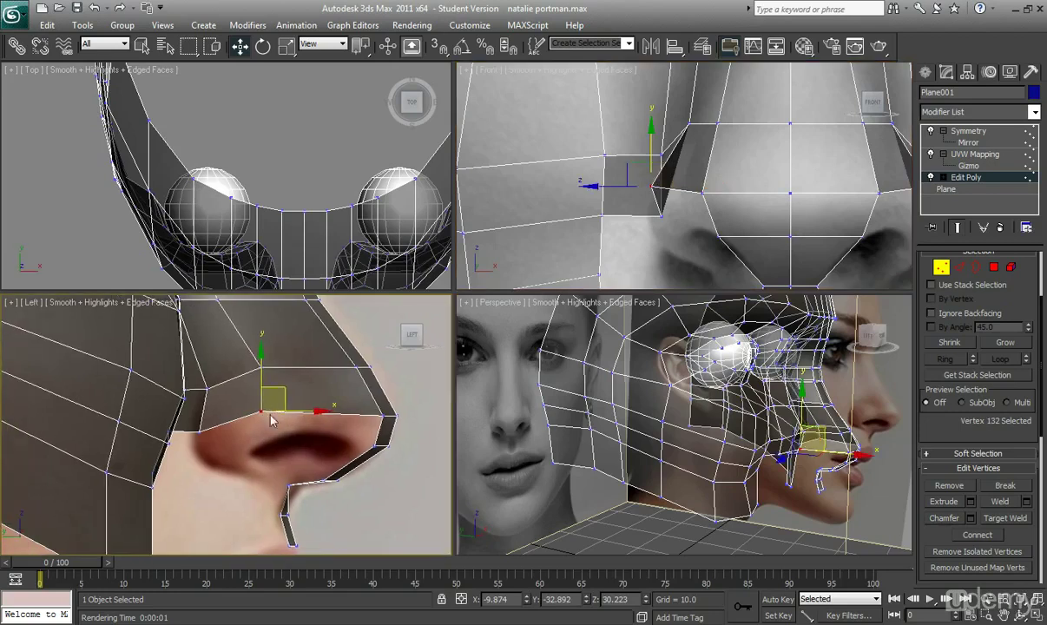
left_click_drag(297, 411, 320, 410)
left_click(205, 389)
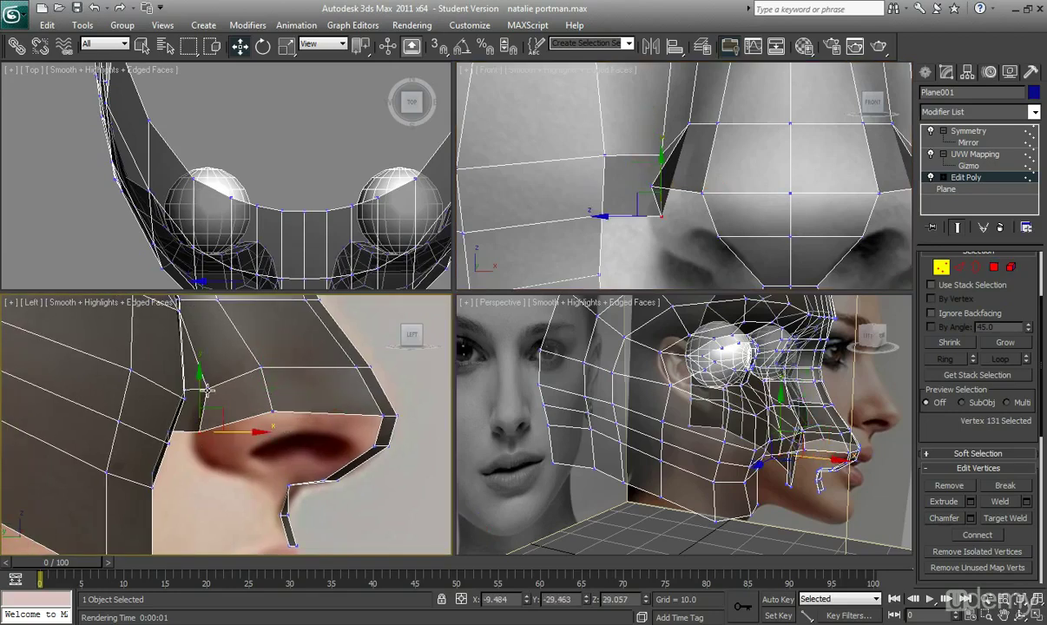
left_click_drag(239, 390, 243, 390)
Select the three cheek border vertices beside the nostril wing and move them slightly forward in the side view
scroll(206, 415, "down", 2)
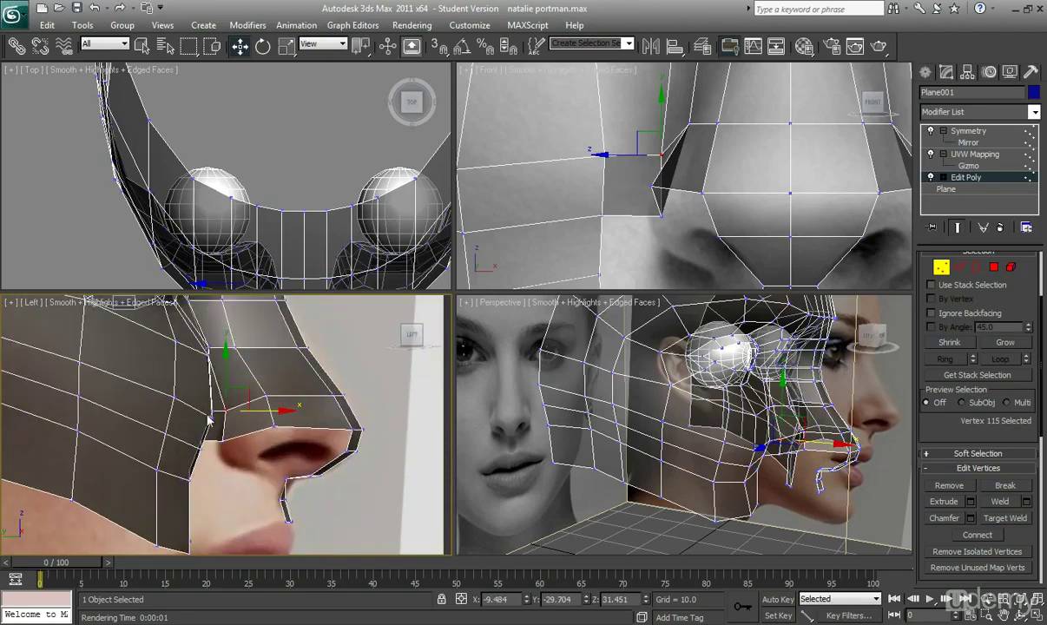
scroll(279, 264, "up", 5)
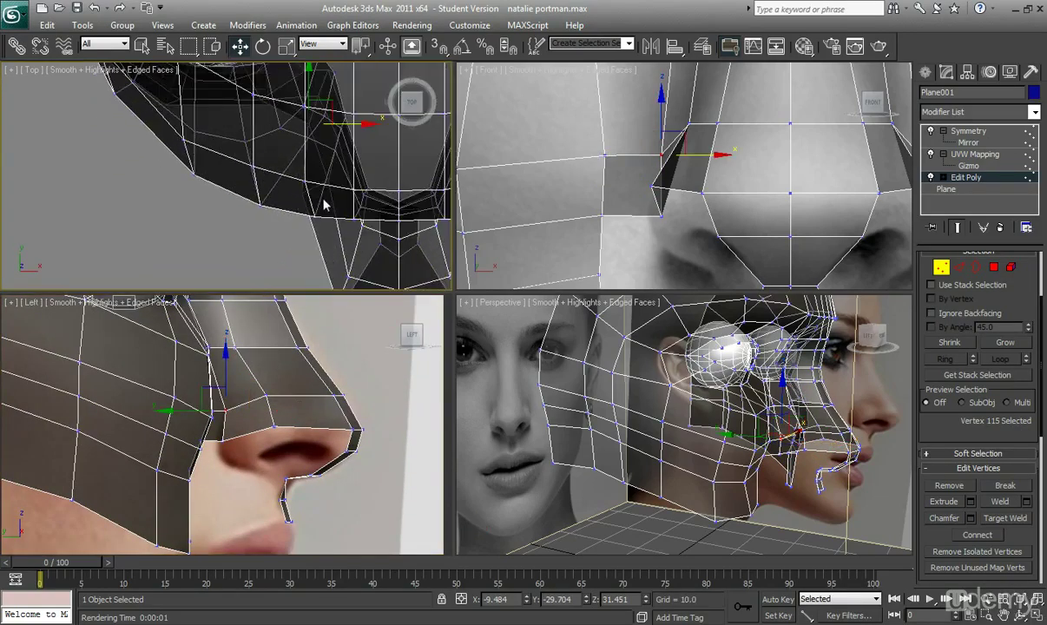
middle_click_drag(705, 439, 675, 476, "alt")
left_click(720, 488)
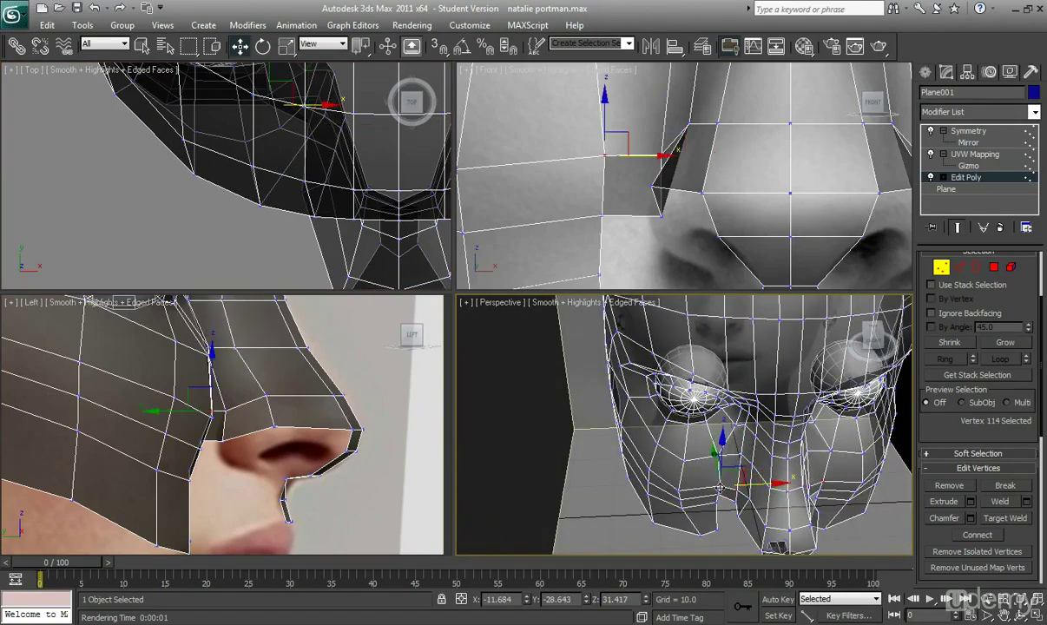
left_click(717, 501, "ctrl")
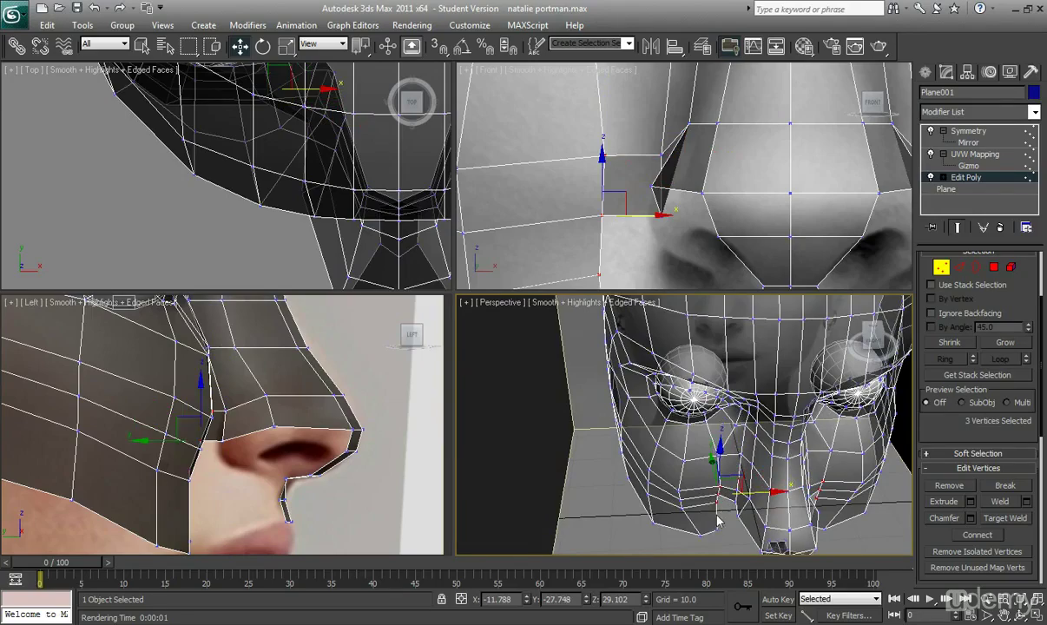
middle_click_drag(718, 519, 695, 347, "alt")
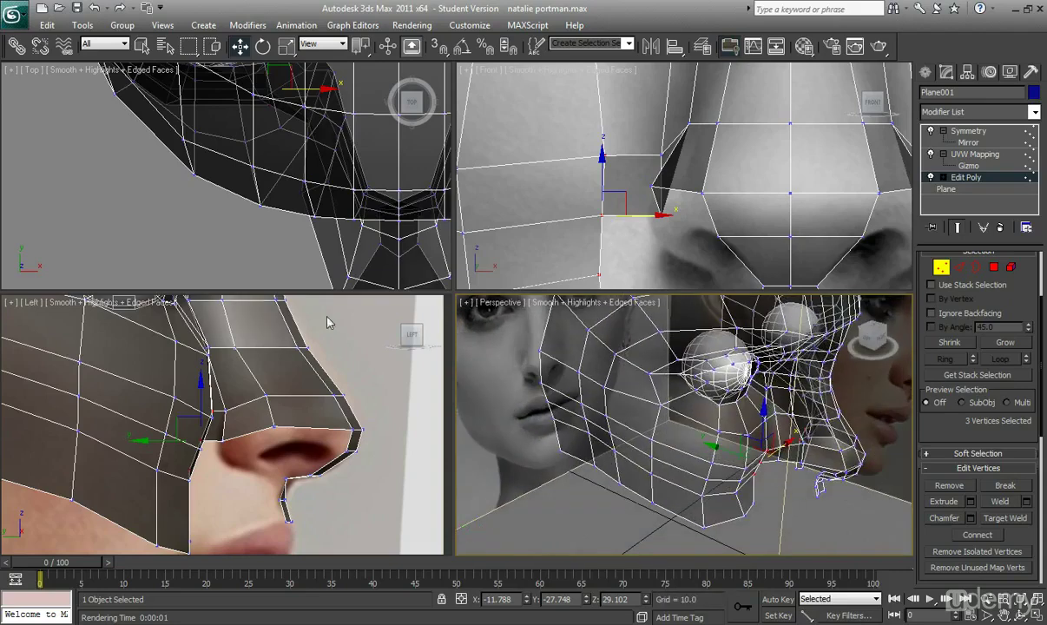
middle_click_drag(274, 405, 287, 406)
left_click_drag(264, 441, 279, 442)
left_click(211, 474)
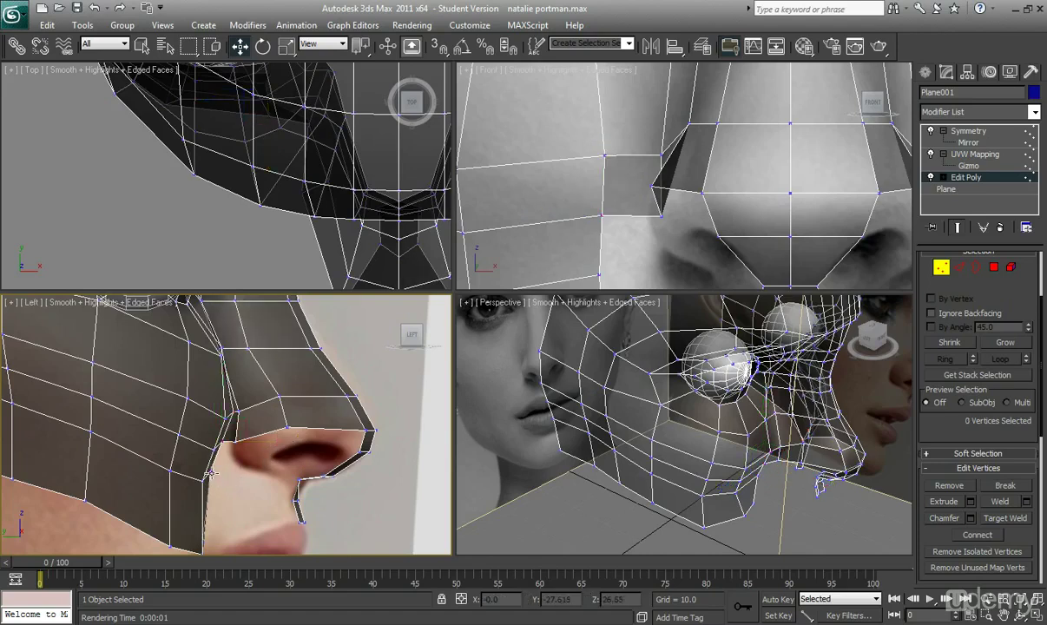
In the side view, nudge the border vertices where the cheek meets the nostril wing forward one by one
left_click(229, 445)
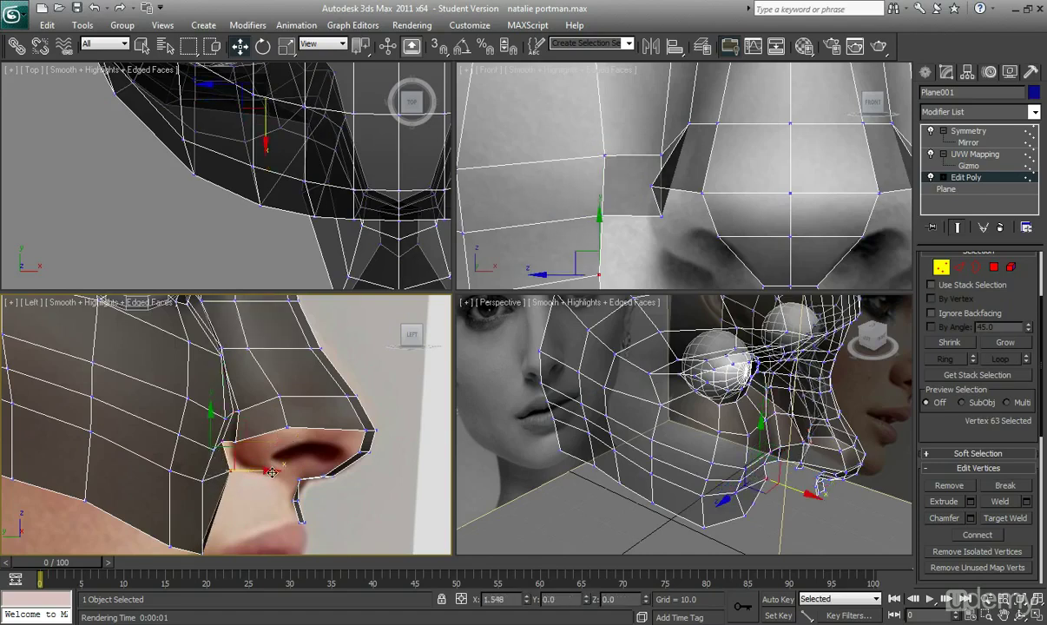
left_click(234, 442)
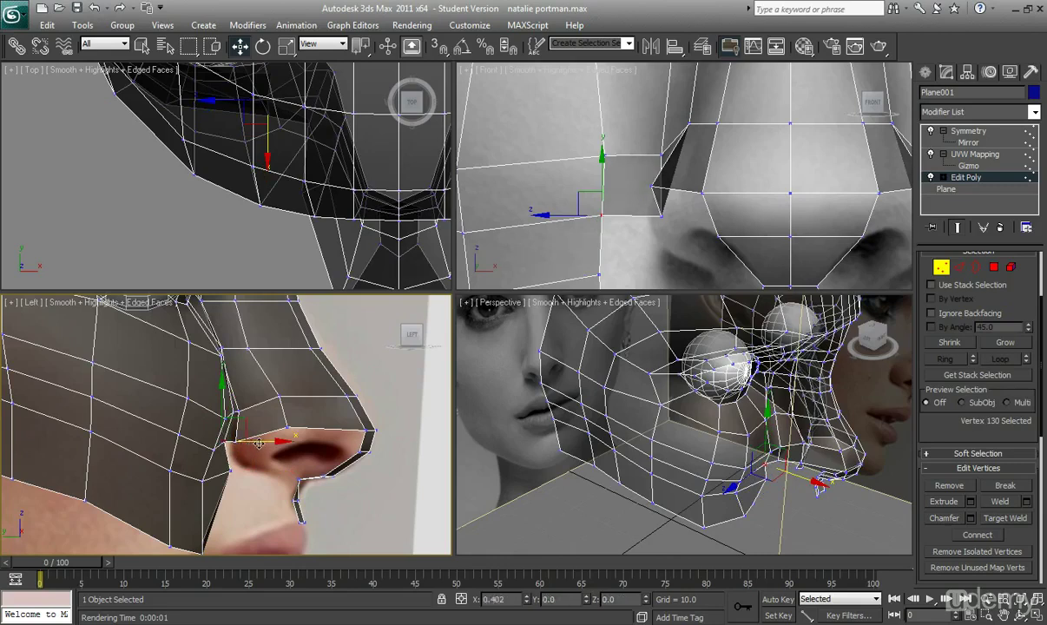
left_click(233, 411)
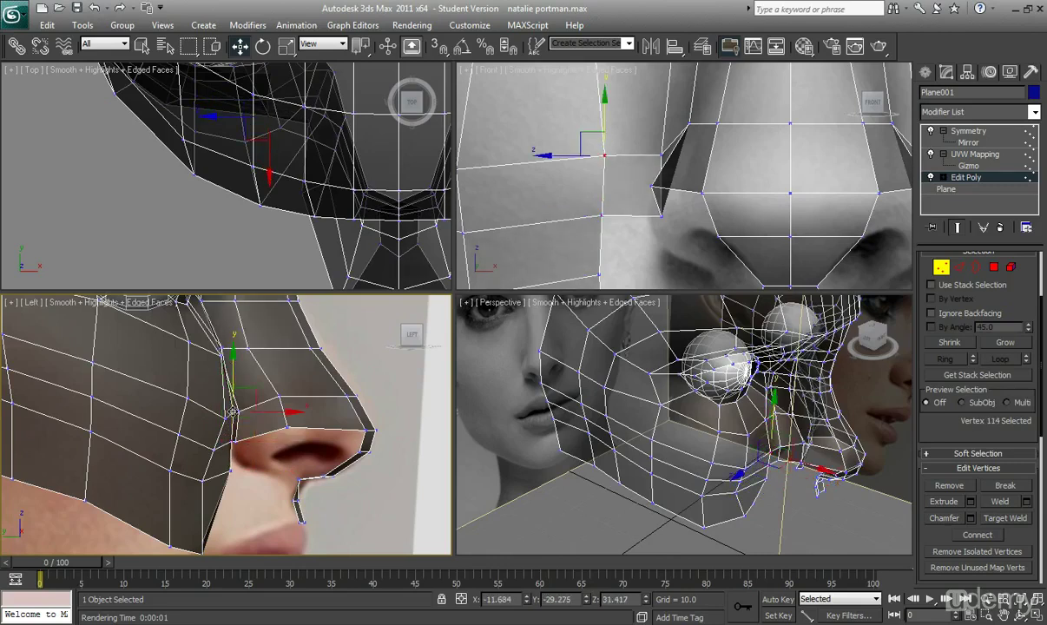
Raise the next column's two cheek vertices beside the nostril wing slightly in the side view
left_click(218, 419)
left_click_drag(218, 388, 218, 382)
left_click(216, 443)
Move the lowest front corner vertex of the cheek forward and the nose crease vertex above the wing slightly back
middle_click_drag(229, 521, 223, 461)
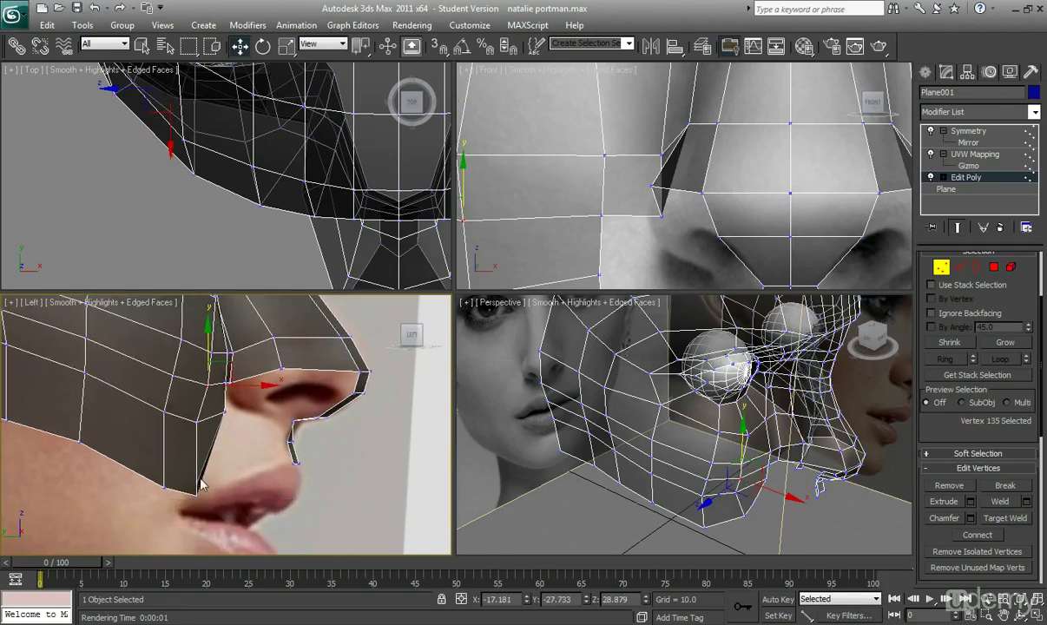
left_click(199, 482)
left_click_drag(234, 483, 267, 483)
middle_click_drag(224, 410, 233, 481)
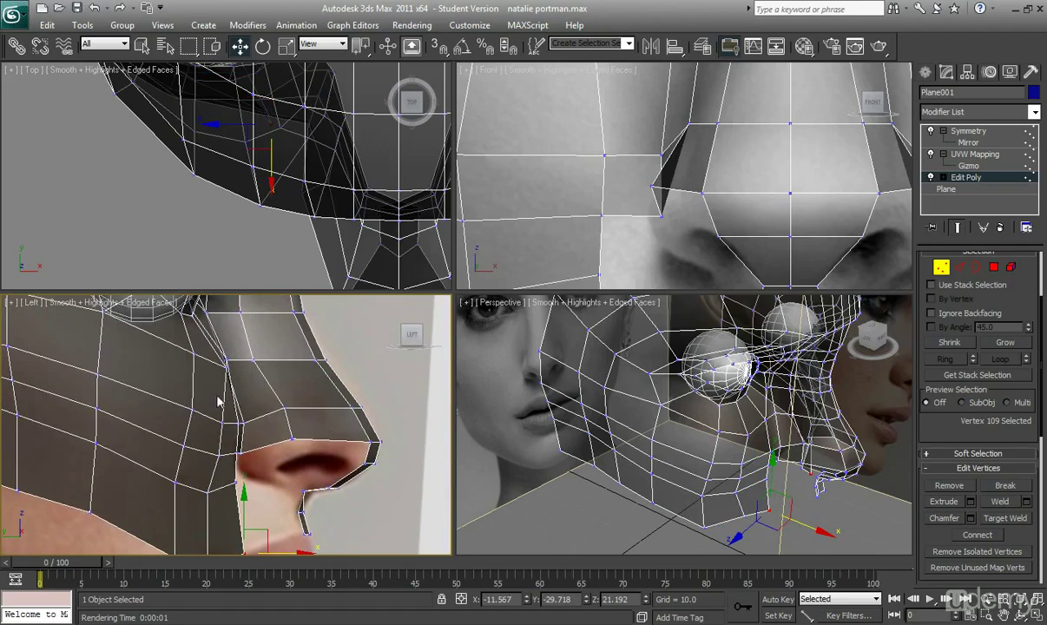
left_click(226, 367)
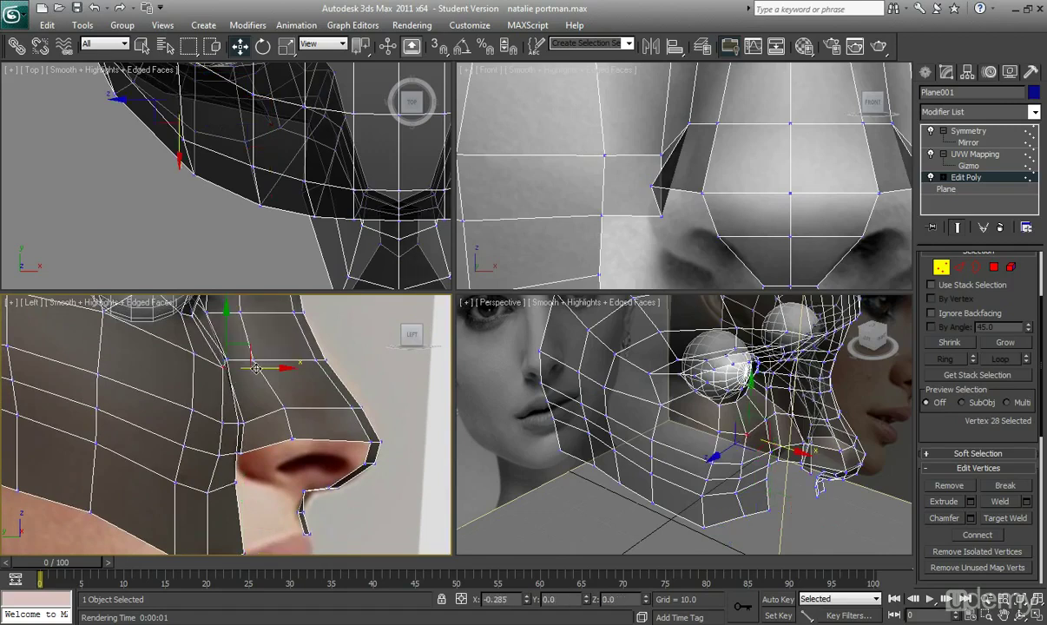
left_click(228, 475)
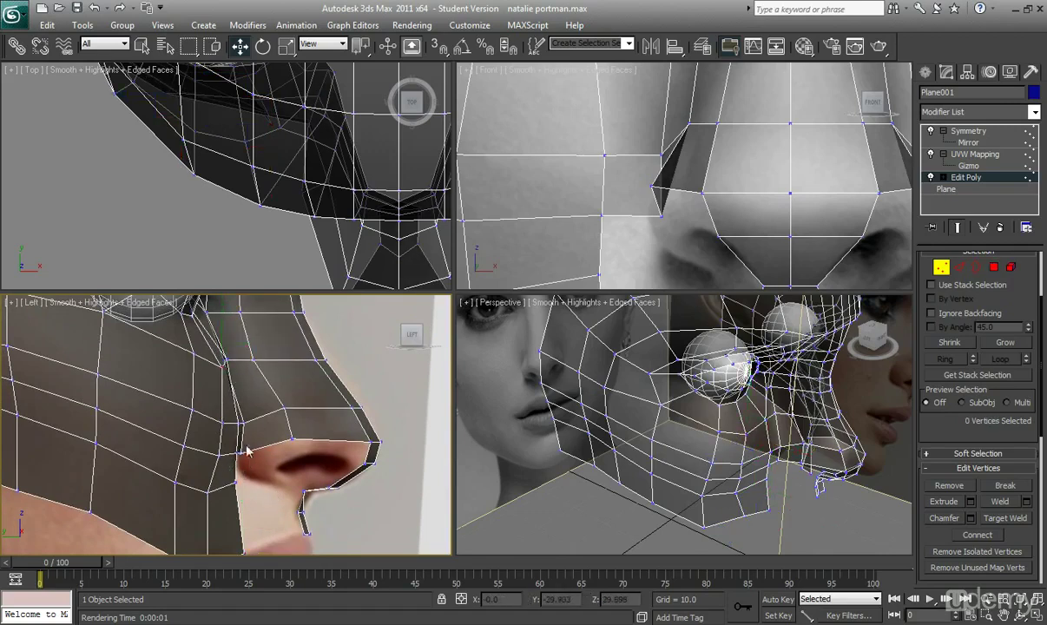
Select the three open lower edges from the cheek border across the nostril wing and extrude them downward in the front view
middle_click_drag(572, 420, 626, 450, "alt")
scroll(612, 444, "up", 2)
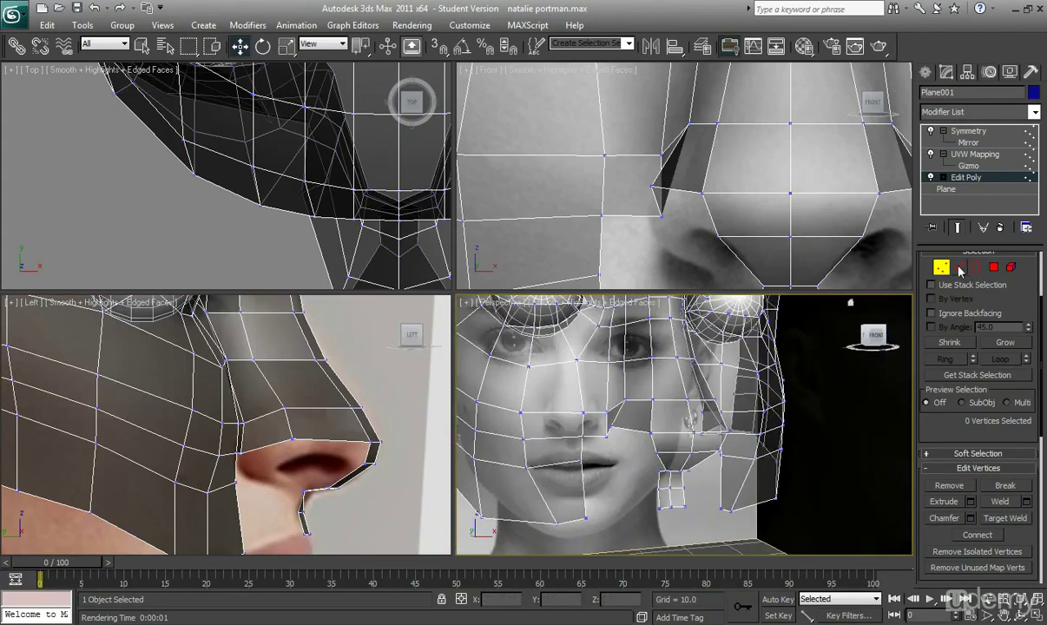
left_click(960, 267)
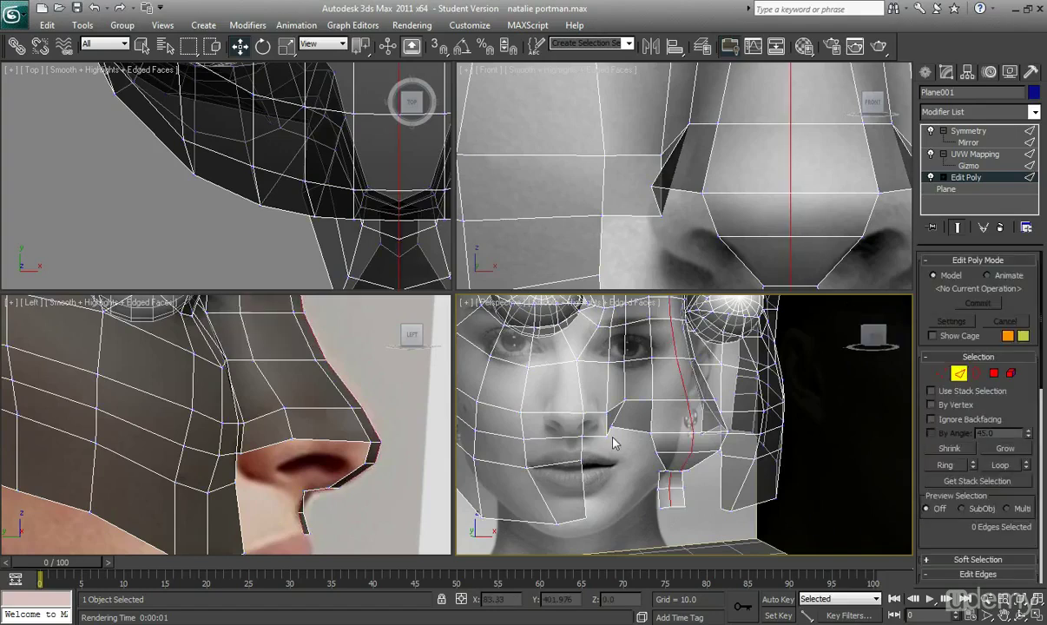
left_click(675, 191)
left_click(656, 202, "ctrl")
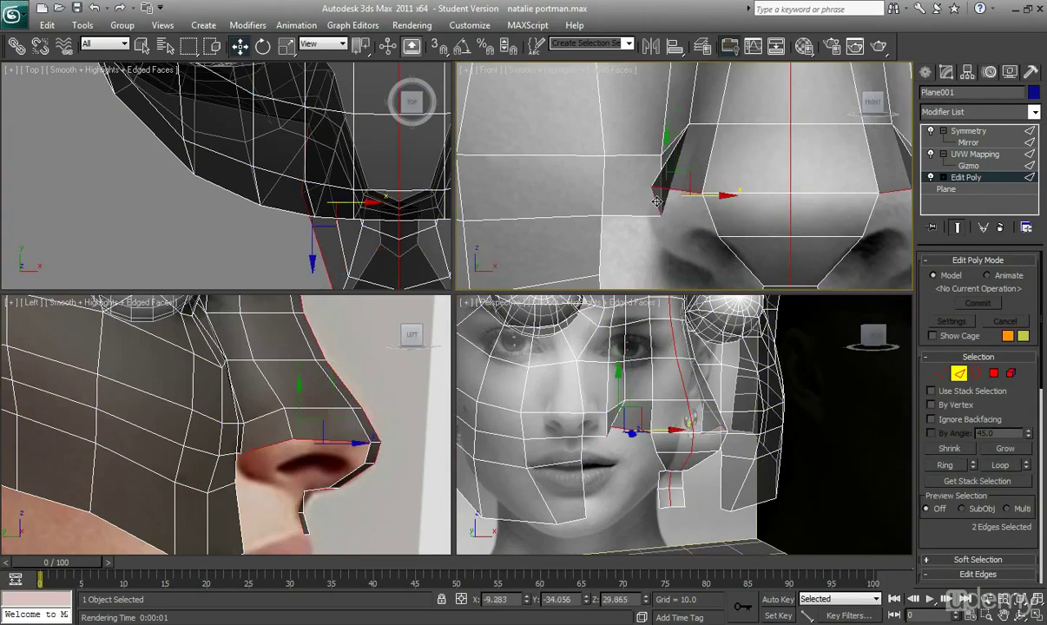
middle_click_drag(654, 216, 638, 218)
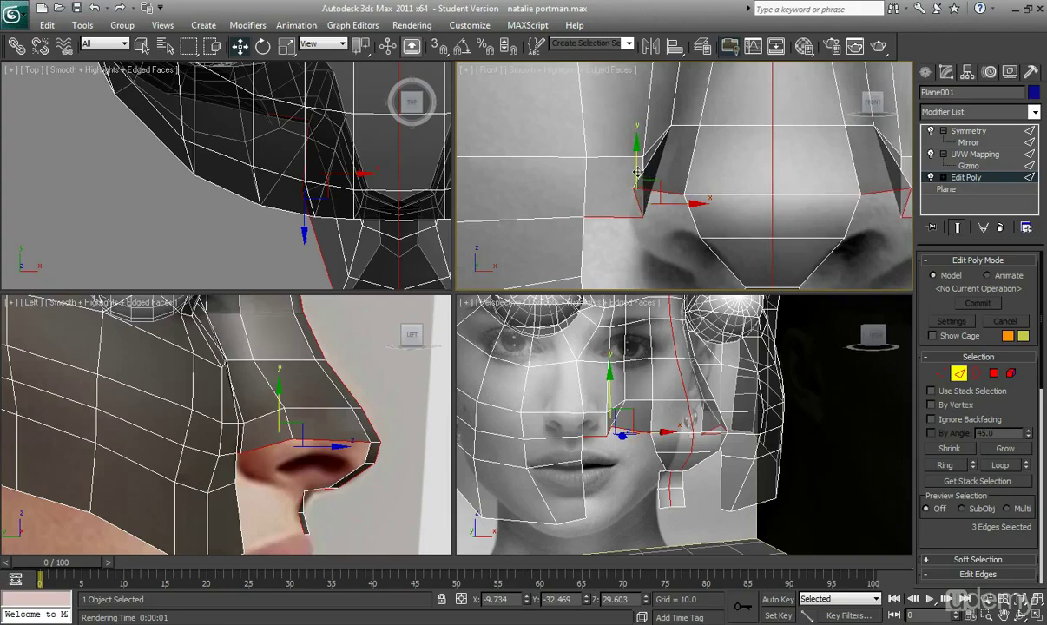
left_click_drag(638, 187, 652, 227, "shift")
middle_click_drag(652, 242, 635, 212)
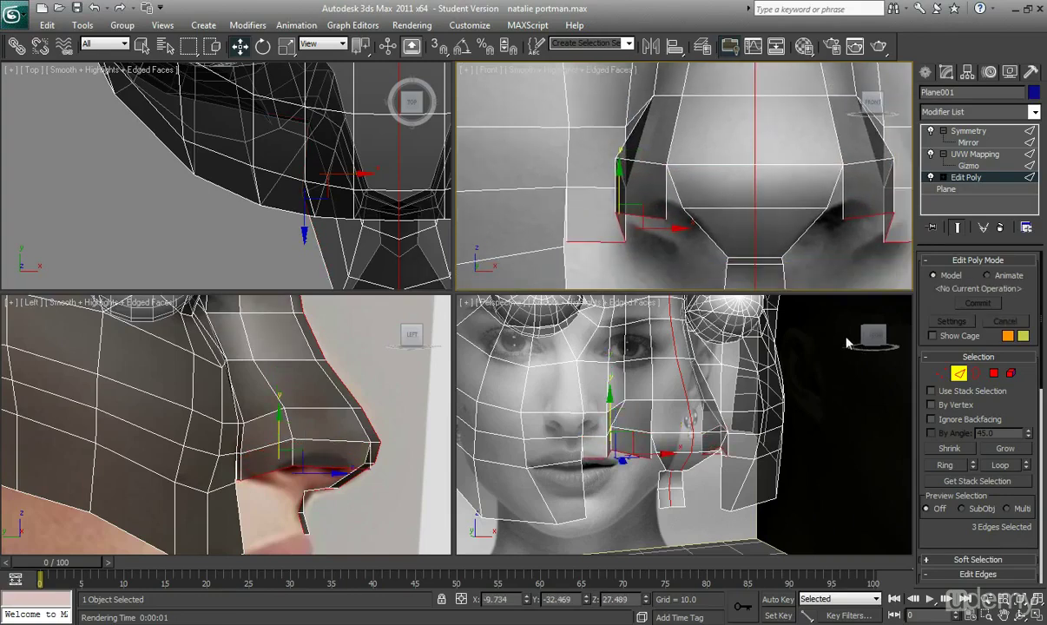
Target Weld the new strip's outer lower corner vertex onto the adjacent cheek border vertex
left_click(958, 374)
scroll(1021, 518, "down", 5)
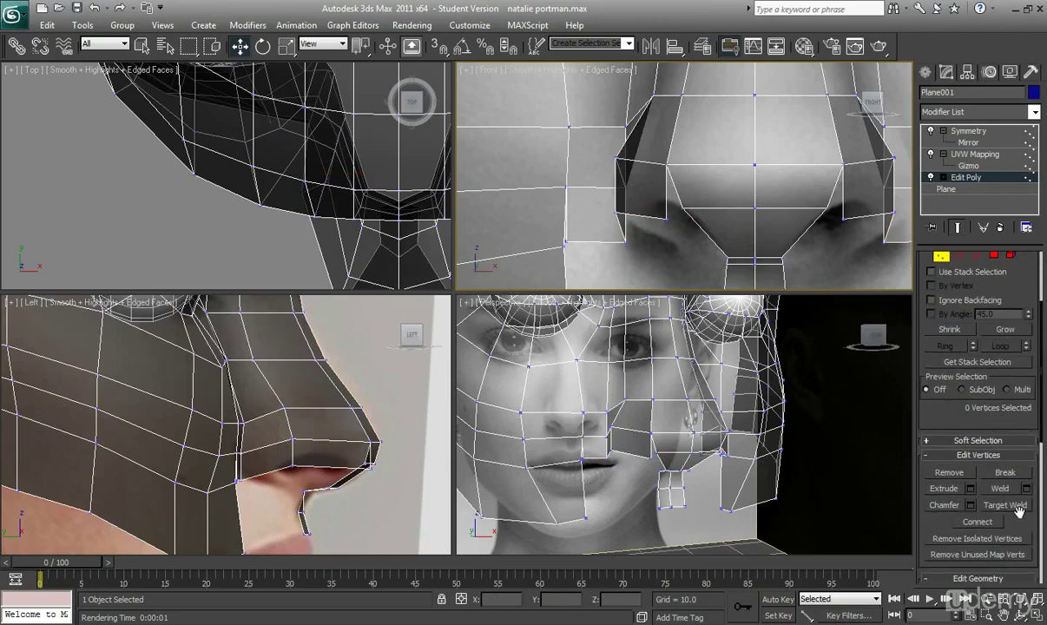
left_click(1005, 504)
middle_click_drag(566, 238, 581, 217)
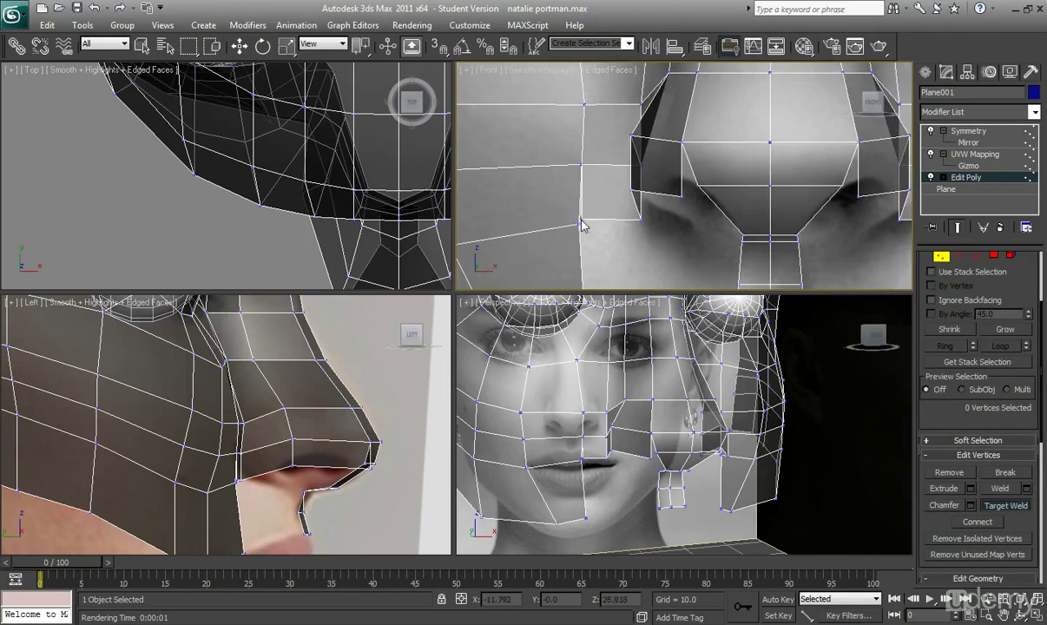
left_click(579, 224)
right_click(613, 241)
Target Weld the new strip's inner lower vertex onto the side vertex of the nose tip's underside
middle_click_drag(648, 201, 644, 219)
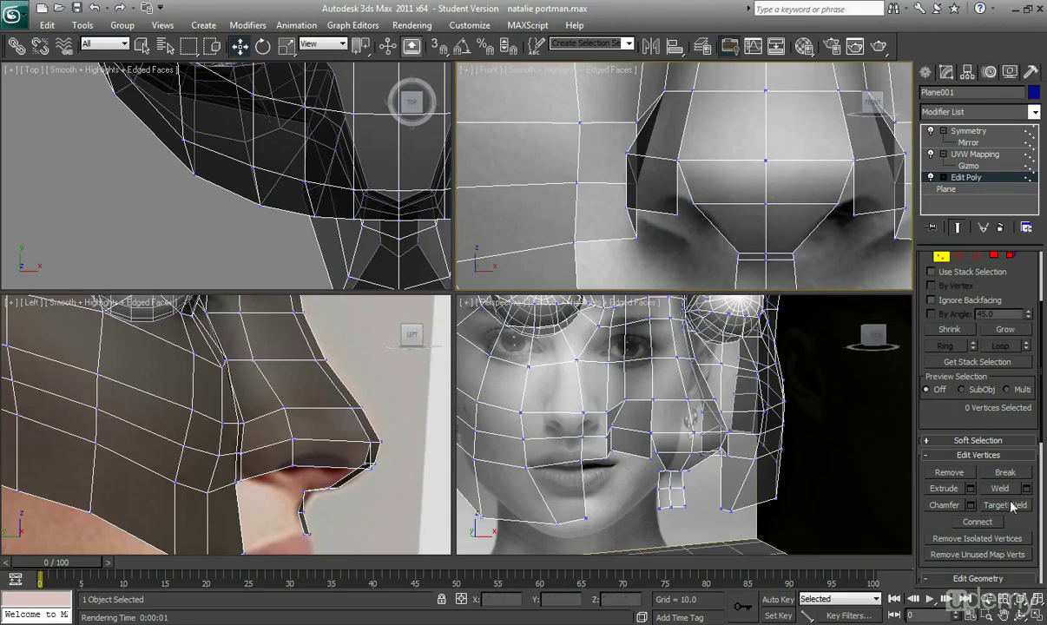
left_click(1011, 506)
left_click(694, 205)
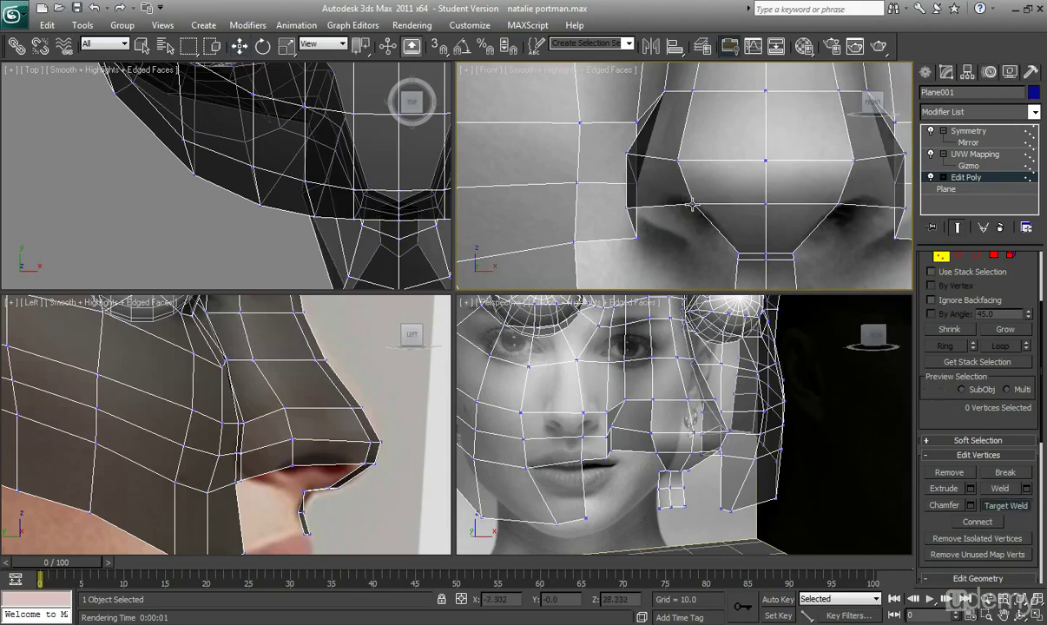
right_click(691, 236)
In the front view, adjust the nostril wing's outer vertices sideways, moving the upper one slightly toward the nose
left_click_drag(618, 195, 668, 207)
left_click(632, 154)
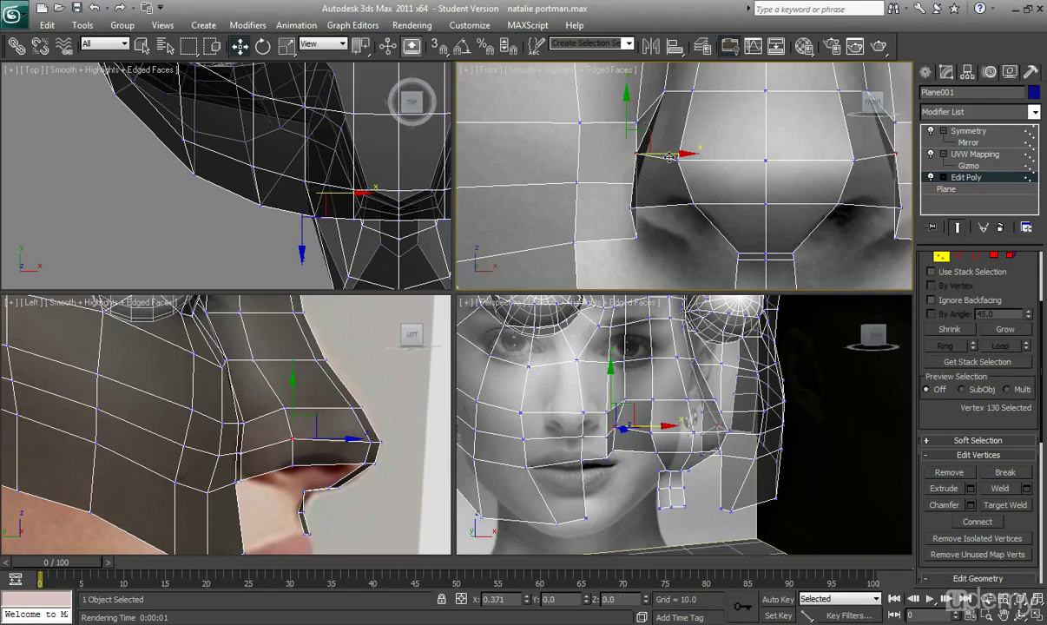
left_click_drag(662, 158, 666, 157)
Temporarily lift the nose tip and wing vertices to examine the nostril in the front reference, undoing each move
scroll(625, 173, "down", 1)
mouse_move(626, 174)
middle_mouse_down()
mouse_move(624, 183)
mouse_move(608, 176)
middle_mouse_up()
scroll(627, 178, "down", 1)
scroll(632, 170, "up", 1)
key("alt+x")
left_click_drag(654, 185, 673, 237)
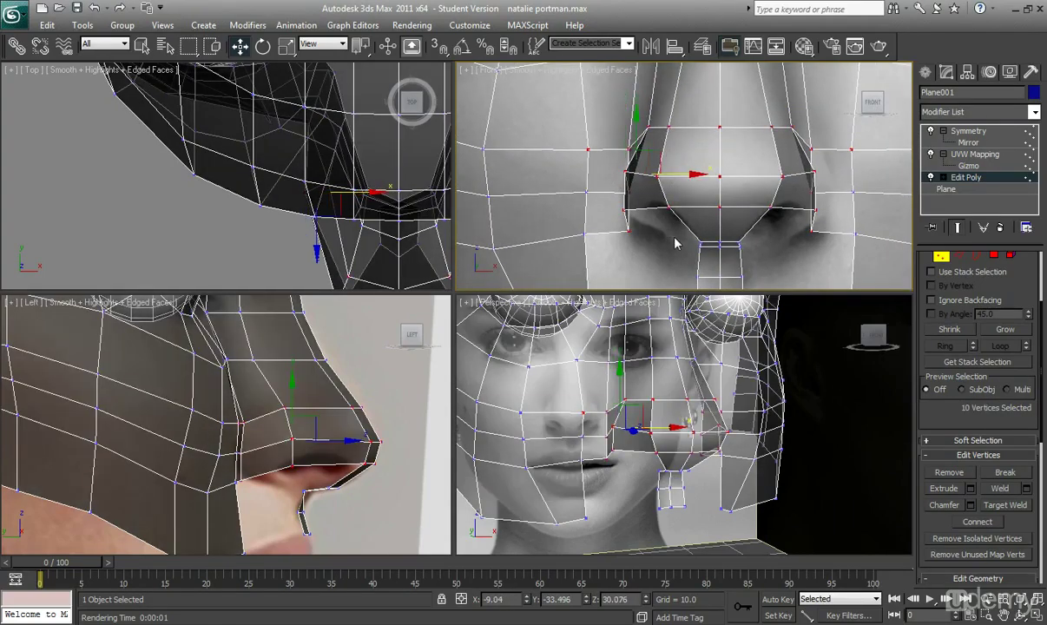
left_click_drag(640, 139, 662, 87)
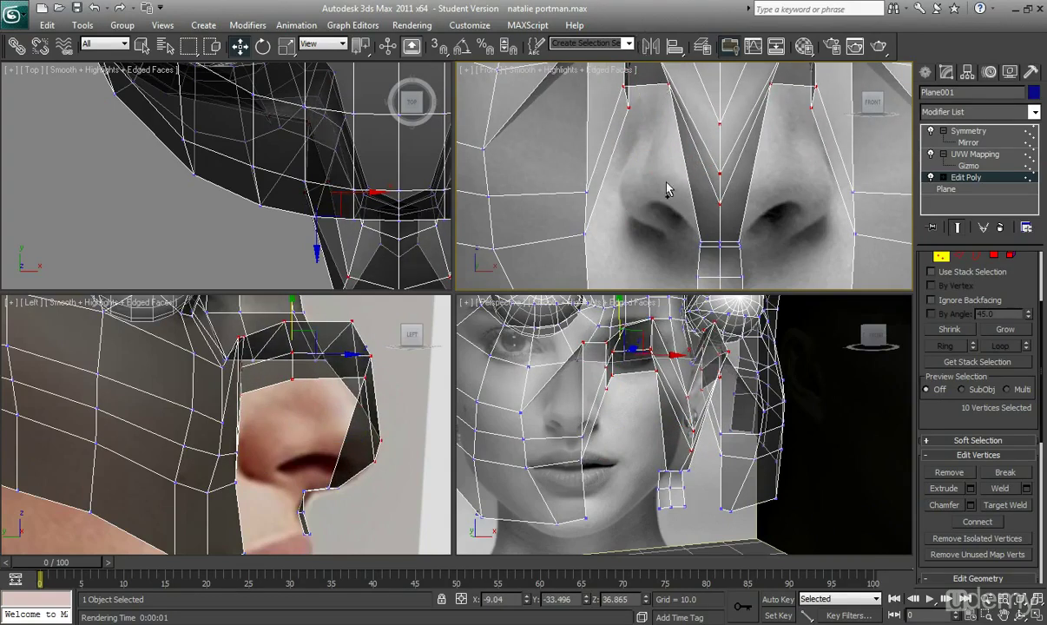
key("ctrl+z")
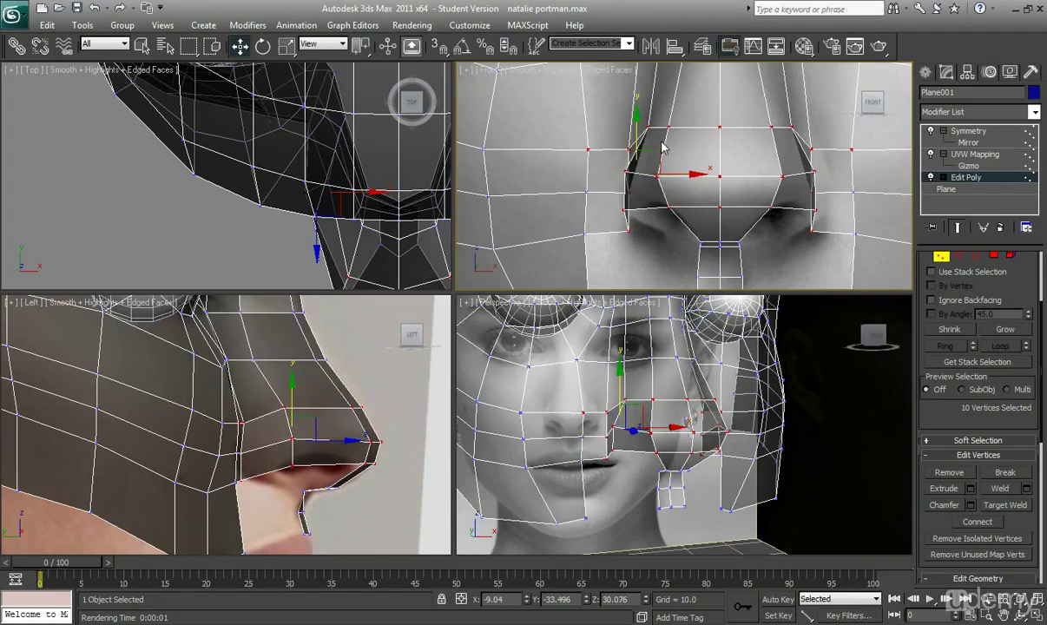
left_click(665, 172)
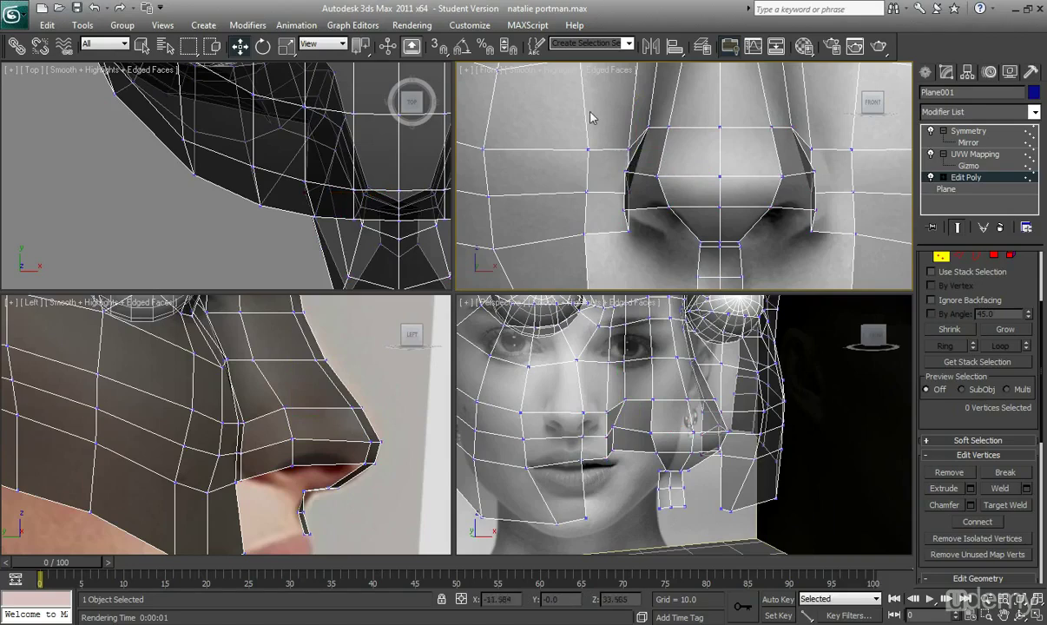
left_click_drag(602, 123, 663, 238)
left_click_drag(636, 151, 645, 38)
key("ctrl+z")
In the front view, lower the wing's outer vertex slightly and move the strip's lower corner vertex inward to the nostril base
left_click(618, 167)
left_click(624, 171)
left_click_drag(634, 164, 599, 220)
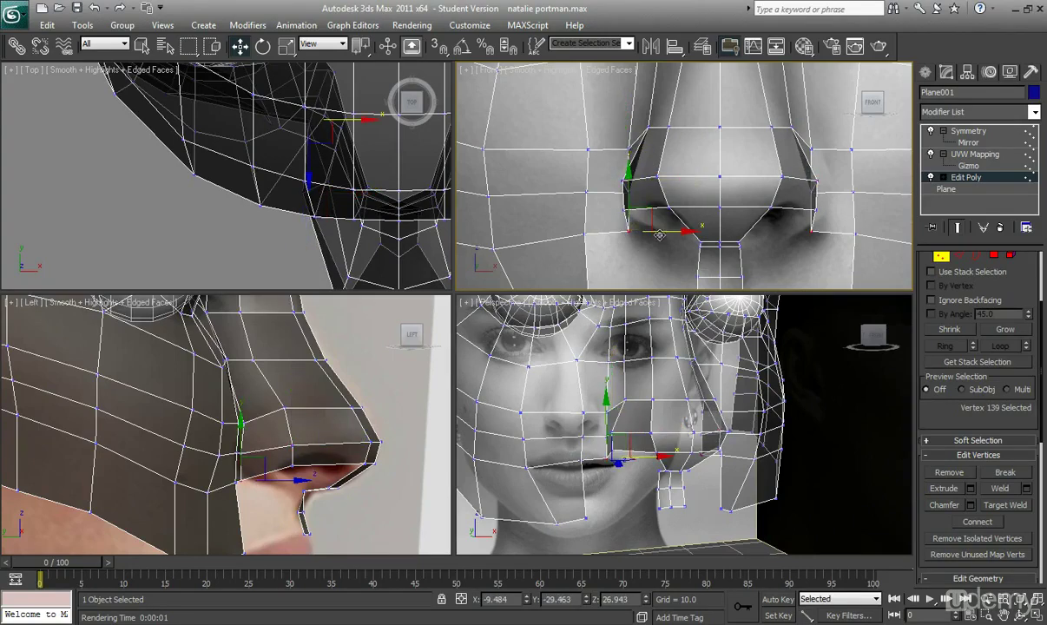
left_click_drag(661, 231, 713, 231)
Examine the nose and cheek surface from several angles with see-through display turned off, and restore see-through display
middle_click_drag(685, 469, 567, 450, "alt")
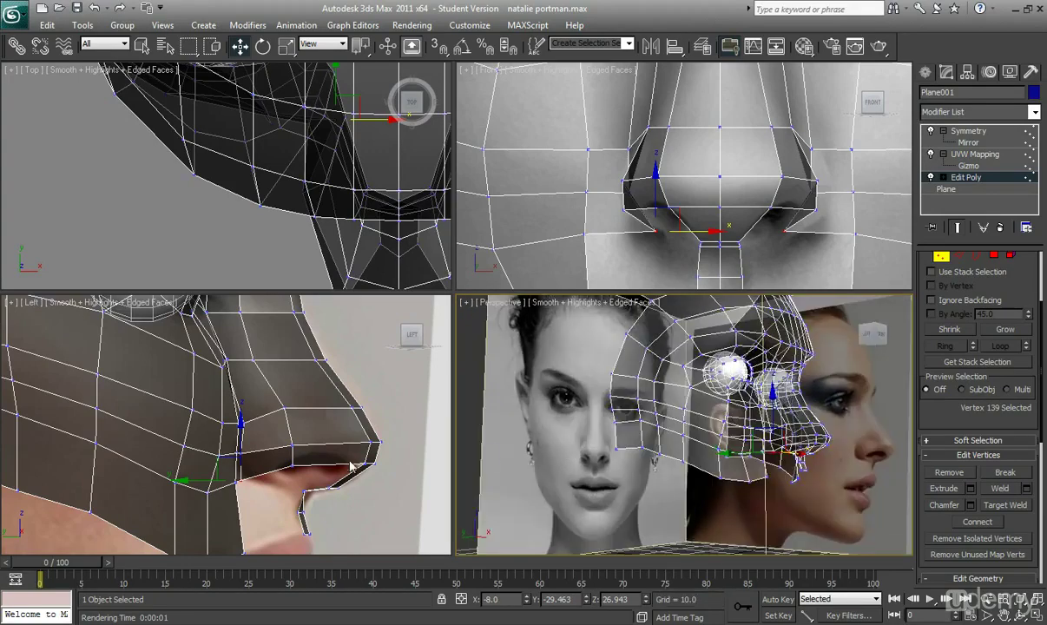
scroll(345, 466, "up", 4)
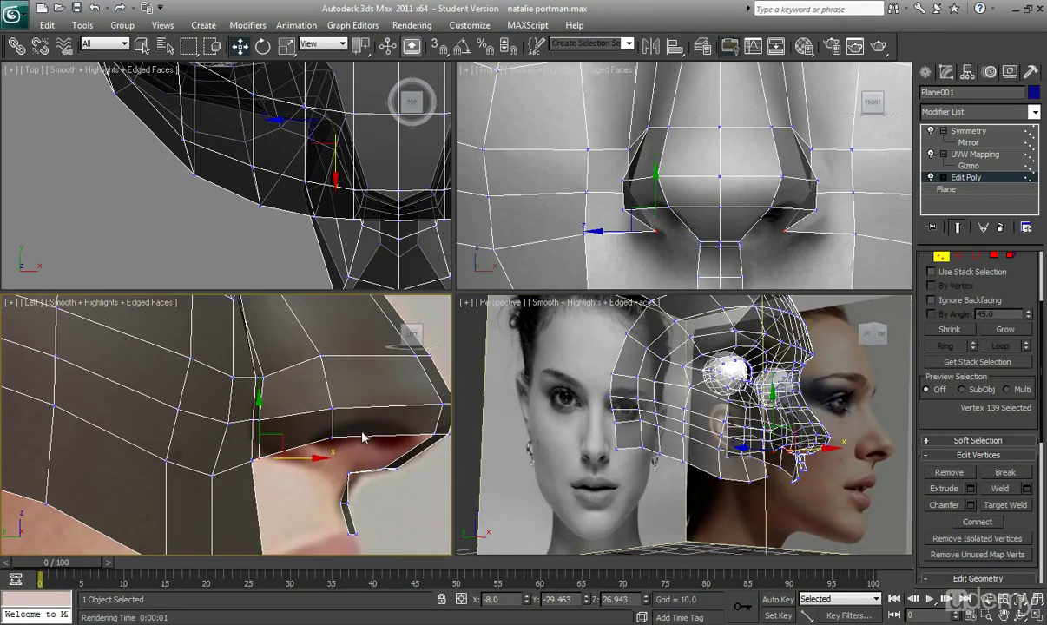
middle_click_drag(369, 447, 359, 441)
scroll(321, 439, "down", 5)
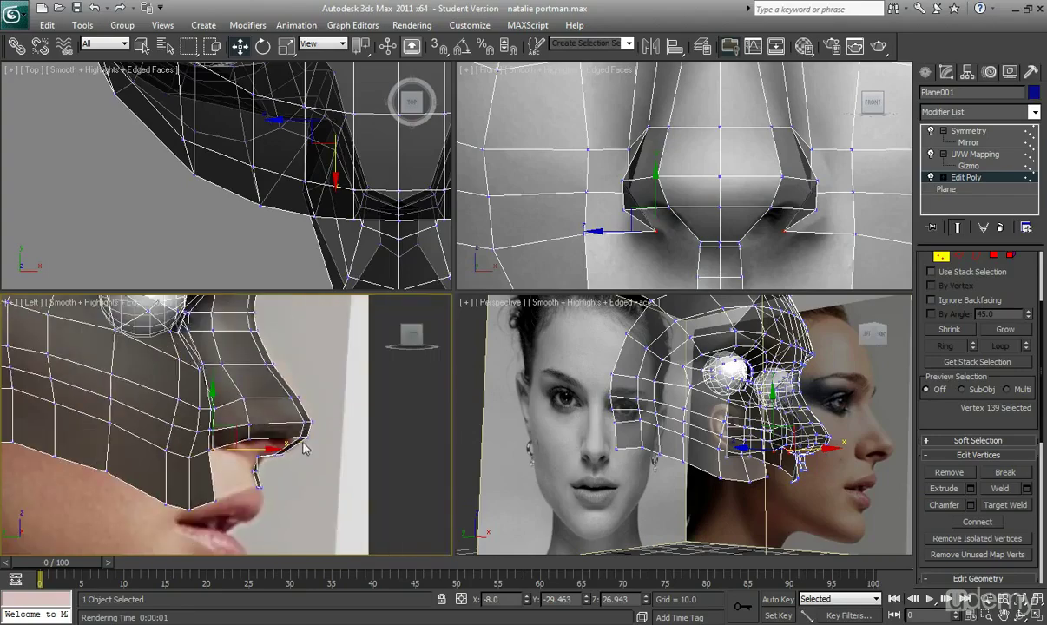
middle_click_drag(243, 407, 238, 400)
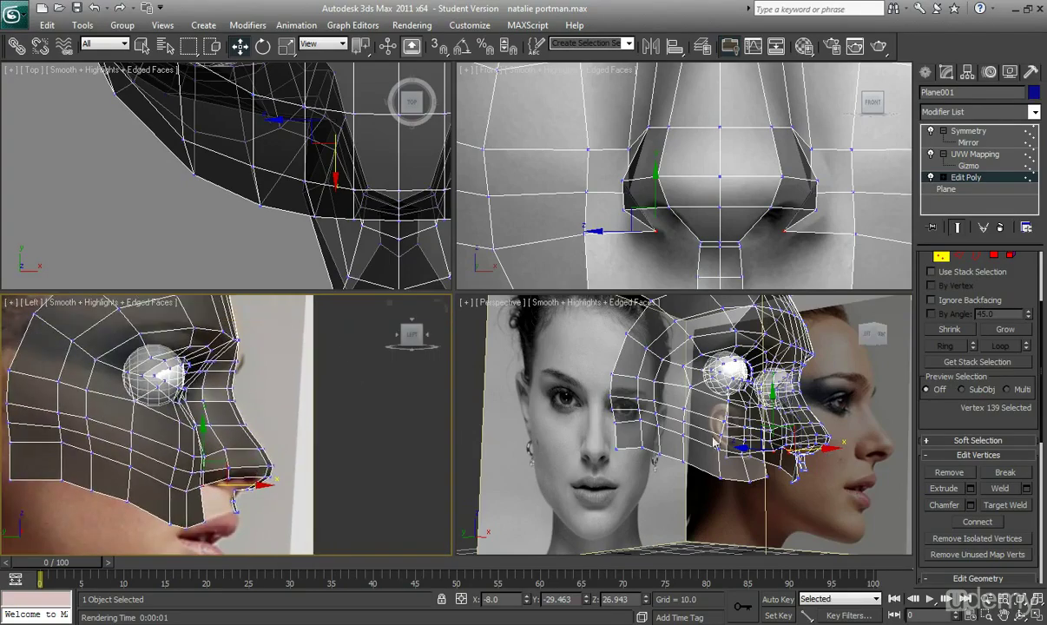
mouse_move(721, 436)
middle_mouse_down("alt")
mouse_move(673, 474)
mouse_move(710, 476)
mouse_move(732, 422)
mouse_move(720, 444)
middle_mouse_up("alt")
scroll(709, 477, "up", 4)
key("alt+x")
middle_click_drag(693, 388, 705, 454, "alt")
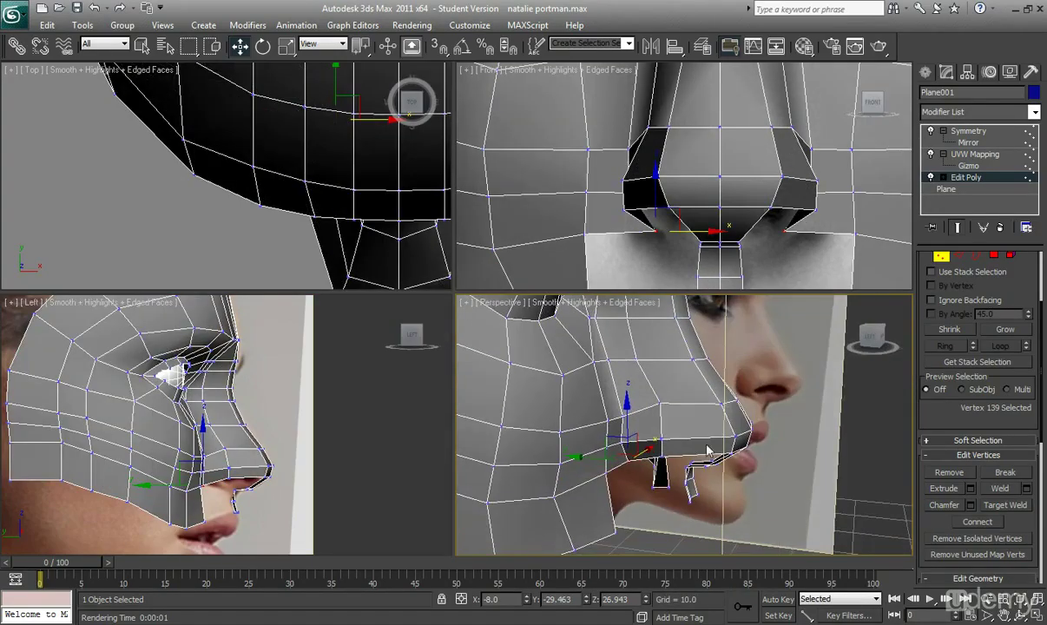
middle_click_drag(662, 354, 647, 438, "alt")
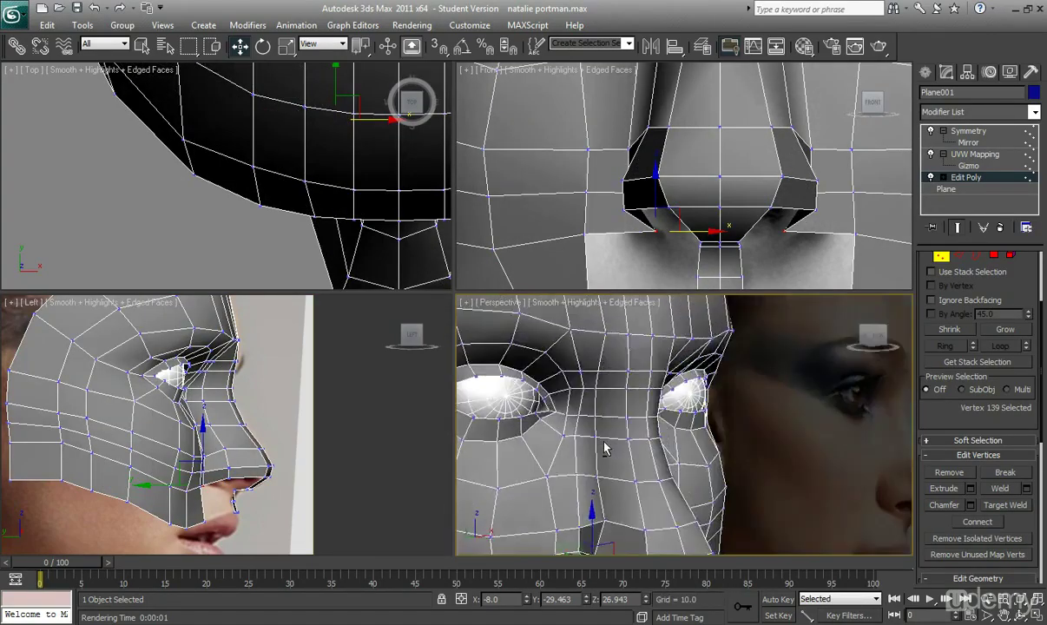
middle_click_drag(605, 449, 618, 421, "alt")
middle_click_drag(634, 527, 682, 428, "alt")
key("alt+x")
In the side view, move the nostril wing's middle vertex and the rim vertex below it up and forward
middle_click_drag(242, 451, 193, 406)
scroll(221, 436, "up", 5)
middle_click_drag(117, 450, 193, 454)
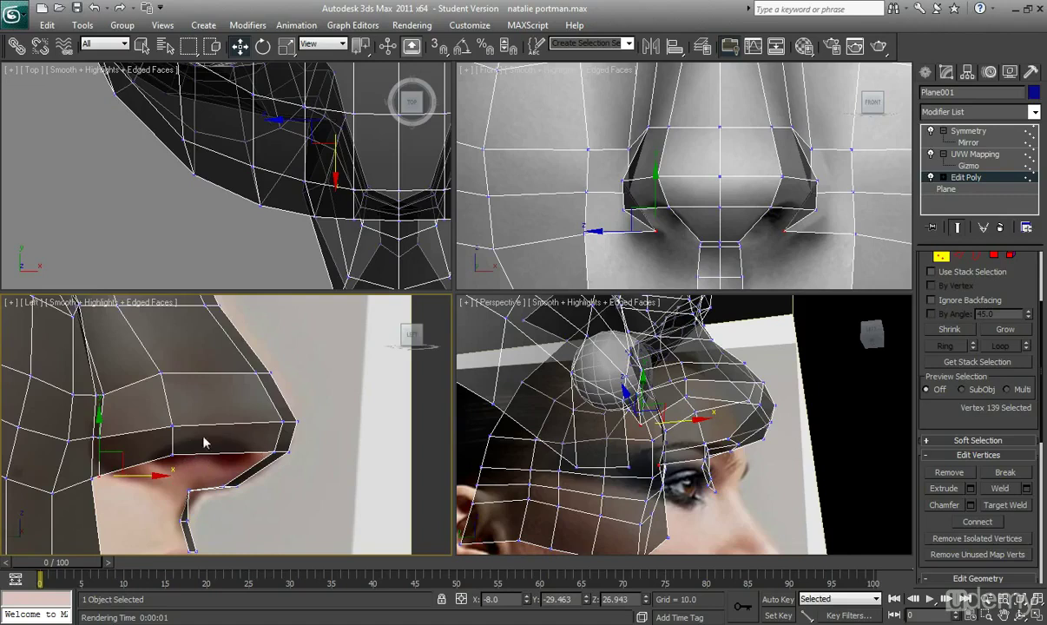
middle_click_drag(190, 447, 206, 475)
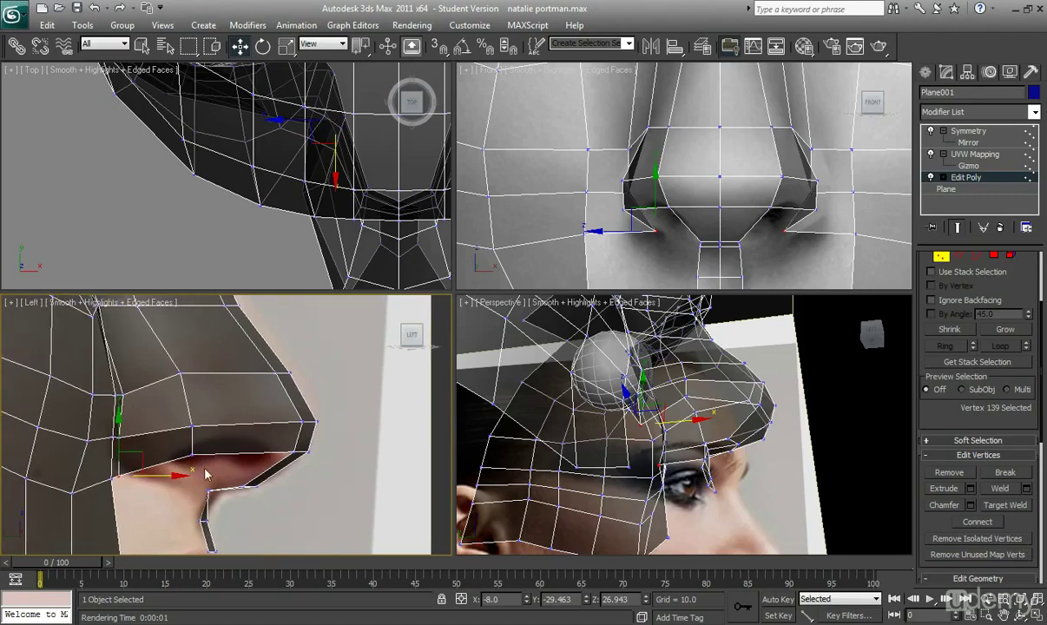
left_click_drag(204, 436, 168, 388)
left_click_drag(229, 441, 233, 372)
Shift the three vertices running up the side of the nose above the wing slightly forward
scroll(168, 343, "up", 3)
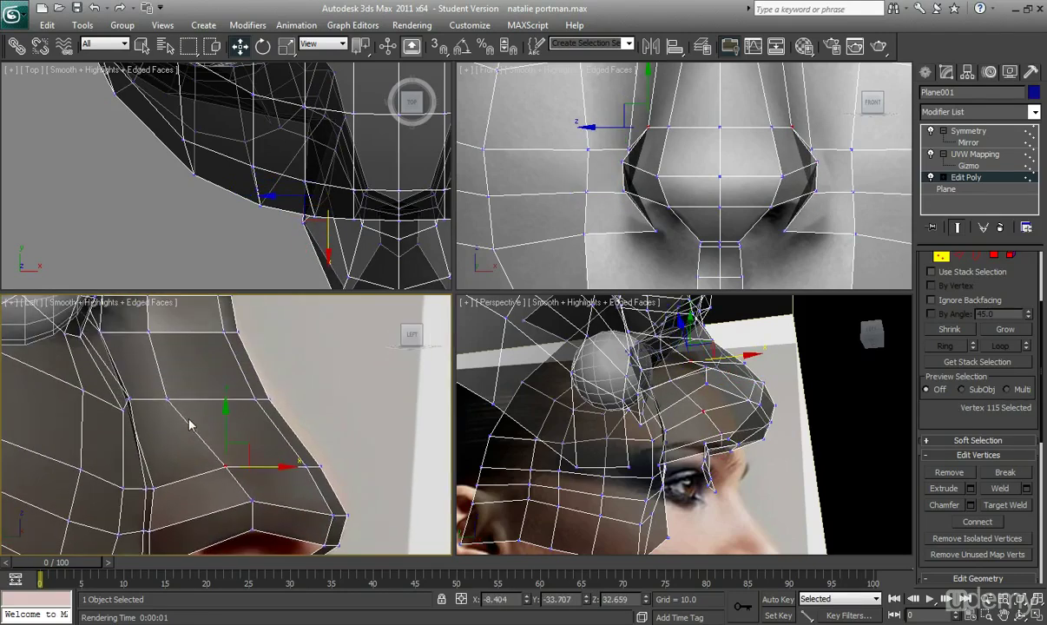
left_click(170, 400)
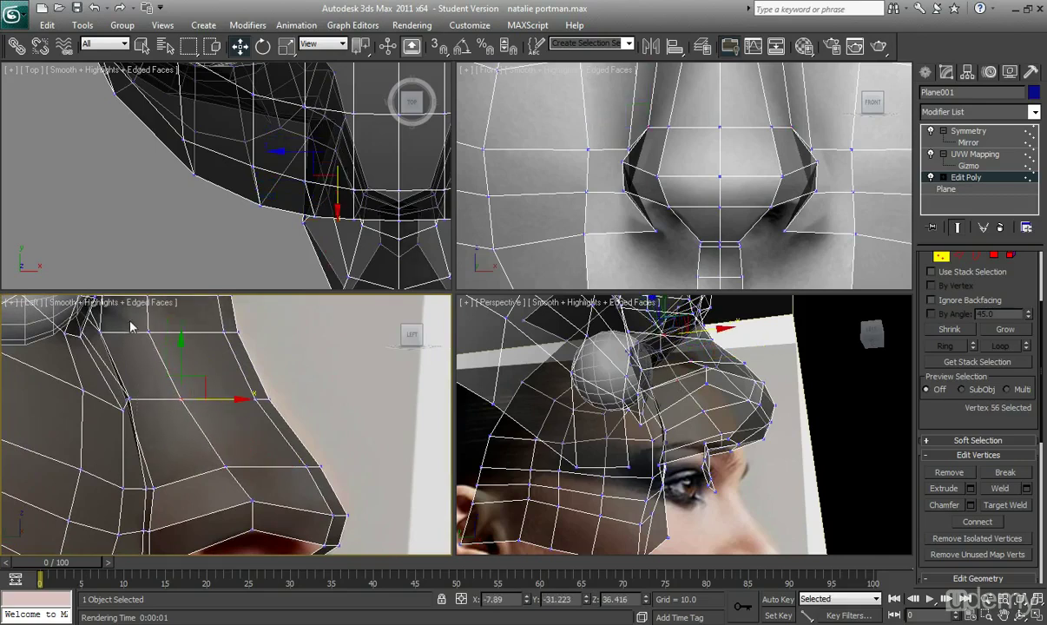
left_click(198, 336)
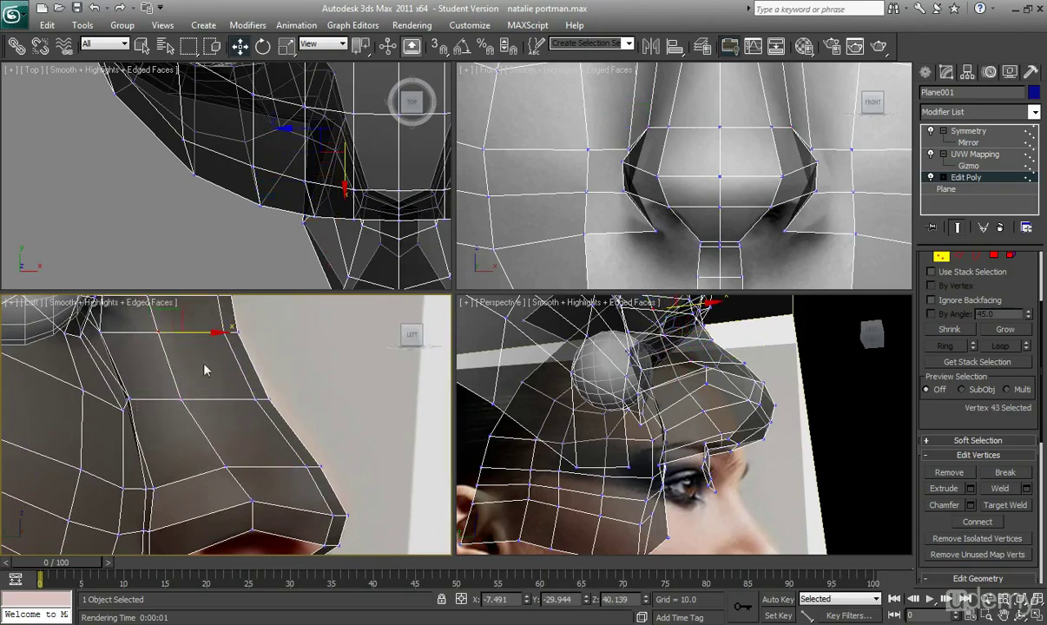
Move the nostril wing's middle vertex slightly back in the side view
middle_click_drag(227, 541, 210, 459)
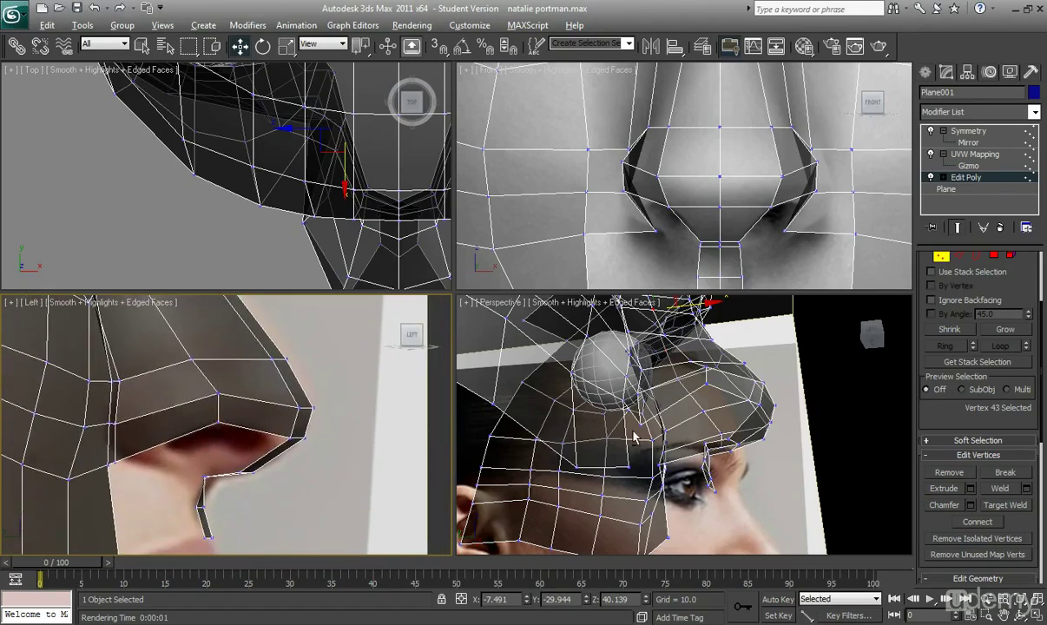
key("w")
left_click(221, 394)
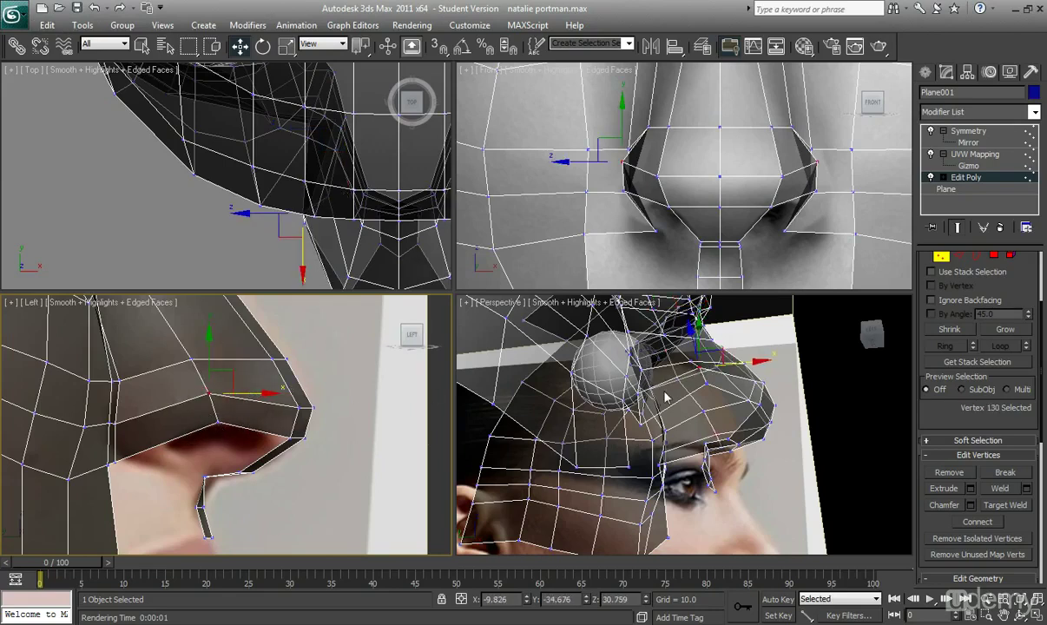
In the front view, move the crease vertex where the nostril wing meets the cheek slightly inward toward the nose
middle_click_drag(631, 192, 641, 204)
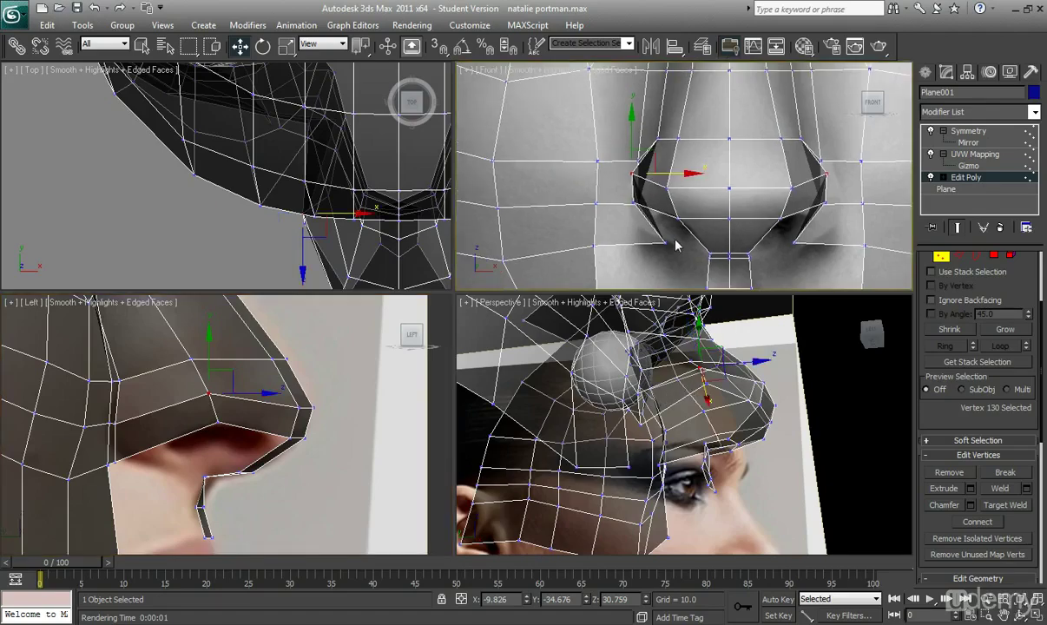
middle_click_drag(723, 414, 572, 425, "alt")
key("alt+x")
left_click(657, 421)
left_click(545, 416)
key("alt+x")
middle_click_drag(657, 160, 664, 168)
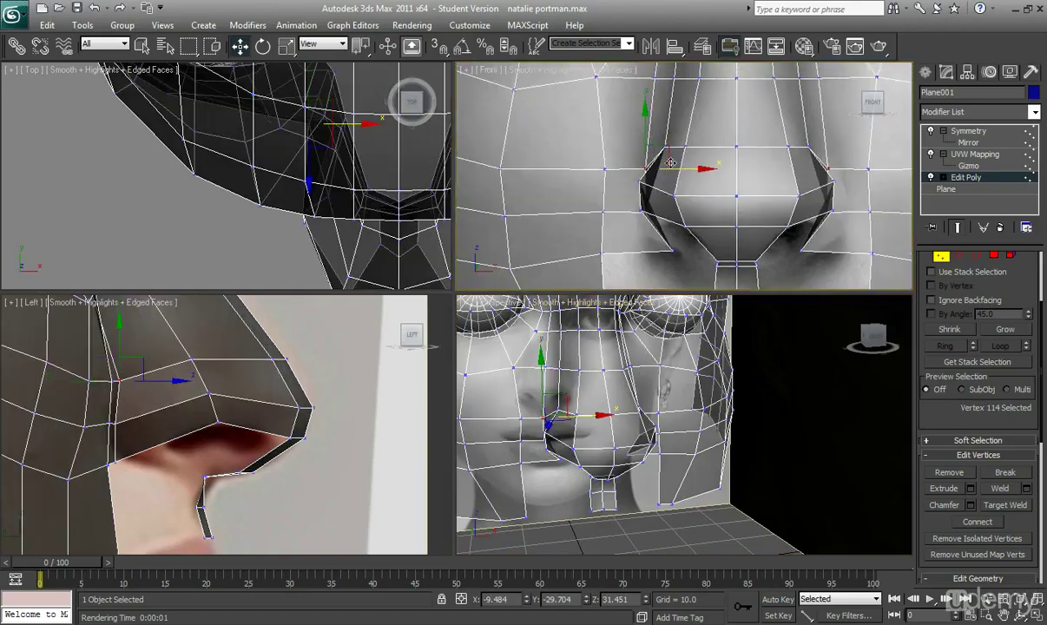
left_click_drag(683, 169, 697, 168)
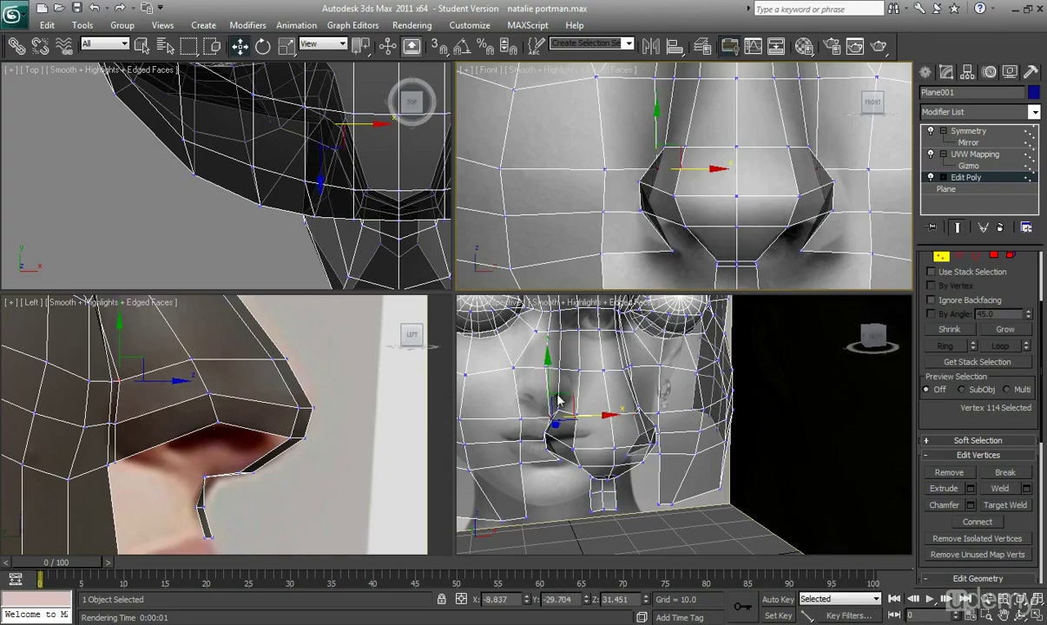
Switch to edge editing, turn off see-through display, and select the edge under the nose tip beside the centre line
mouse_move(572, 402)
middle_mouse_down("alt")
mouse_move(604, 399)
mouse_move(577, 416)
middle_mouse_up("alt")
key("2")
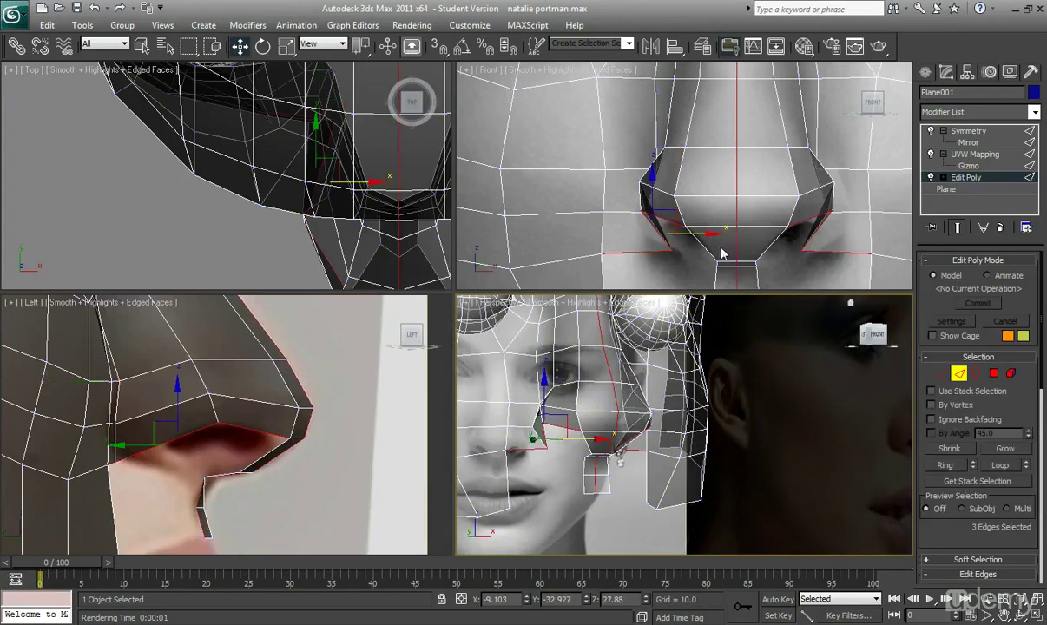
middle_click_drag(722, 253, 729, 188)
middle_click_drag(625, 401, 668, 392, "alt")
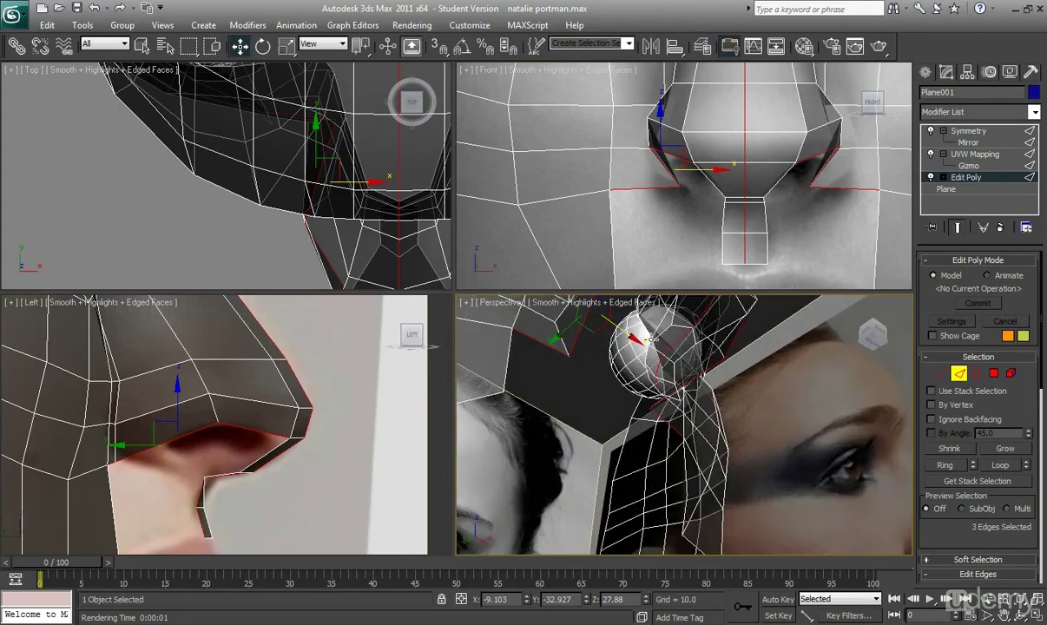
middle_click_drag(677, 445, 725, 545, "alt")
key("alt+x")
left_click(715, 437)
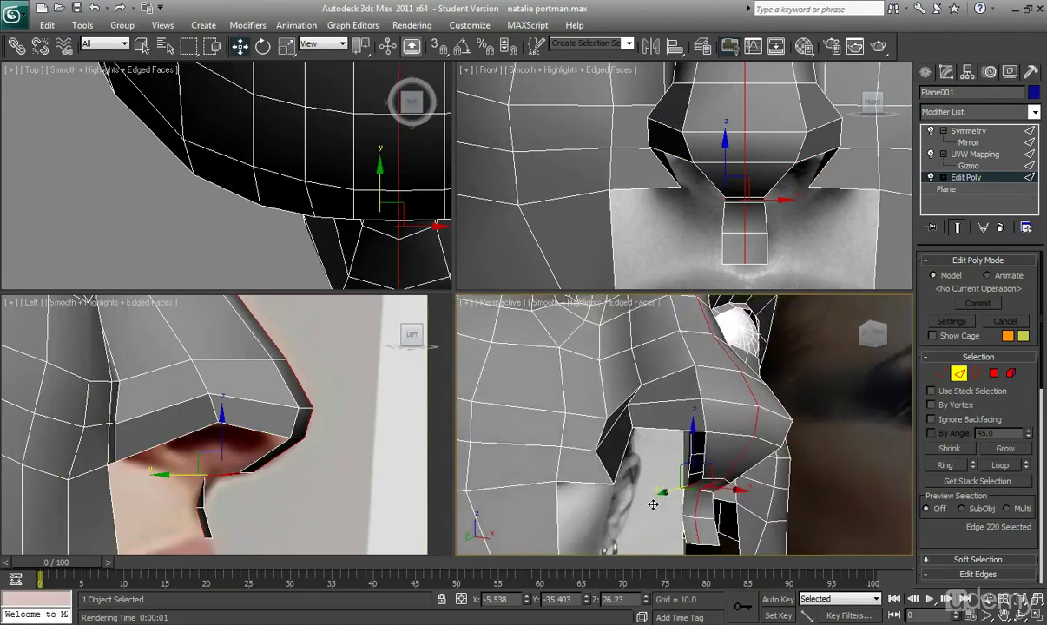
Examine the open nostril area and the strip under the nose from the side and from below
middle_click_drag(652, 456, 736, 516, "alt")
middle_click_drag(240, 458, 244, 440)
scroll(243, 439, "down", 3)
middle_click_drag(621, 514, 645, 494, "alt")
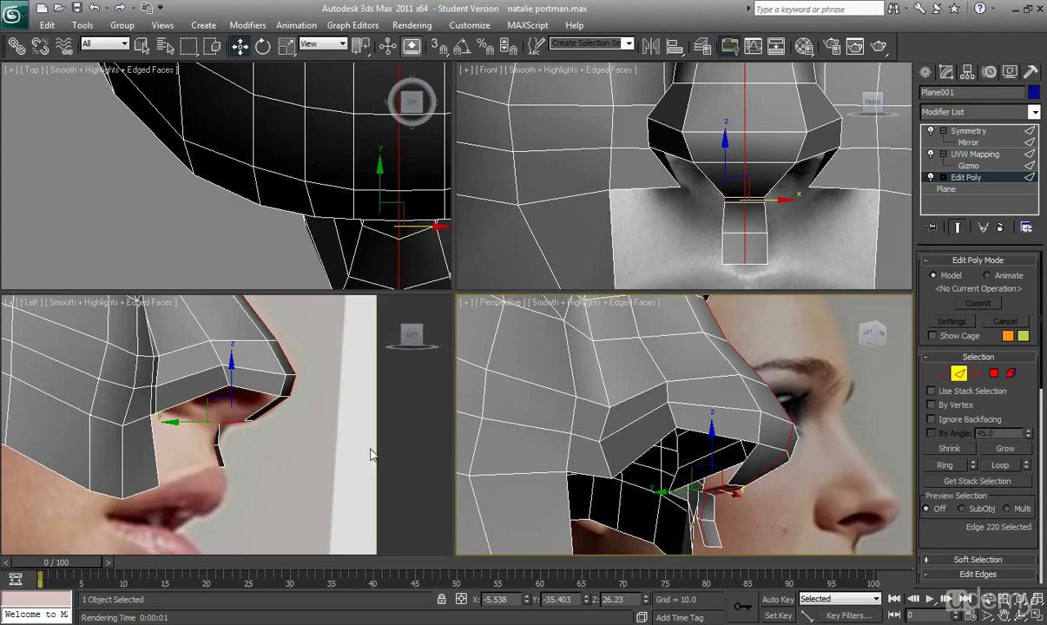
key("alt+x")
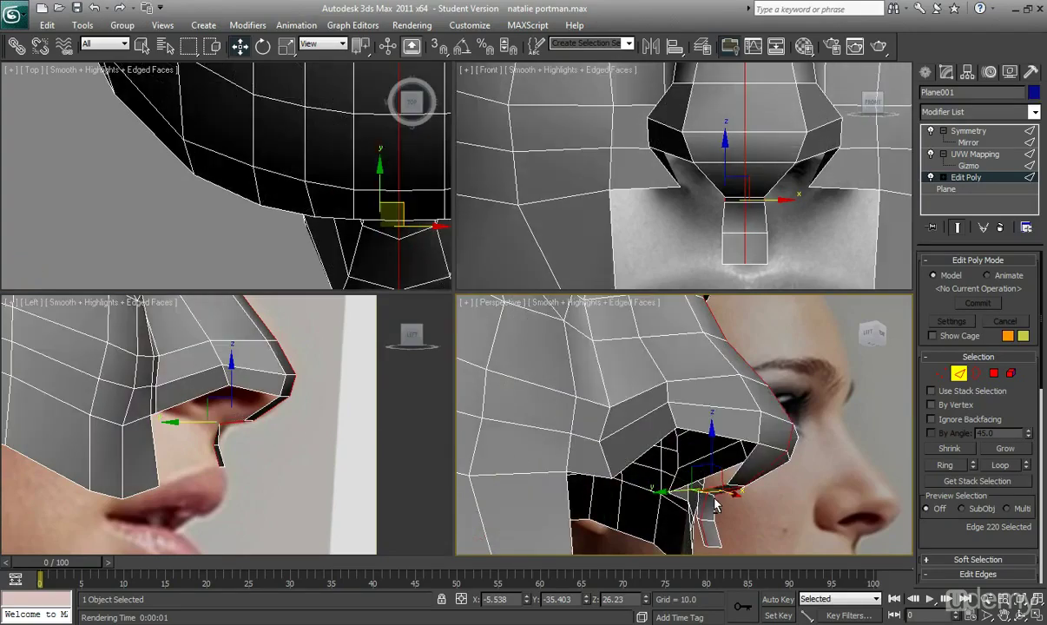
middle_click_drag(695, 452, 649, 446, "alt")
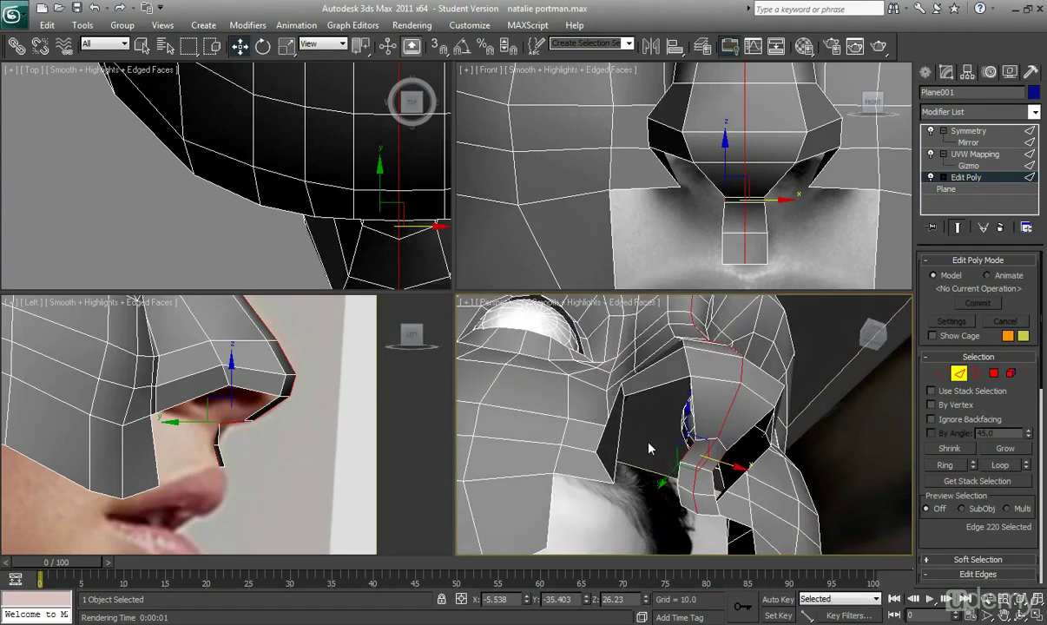